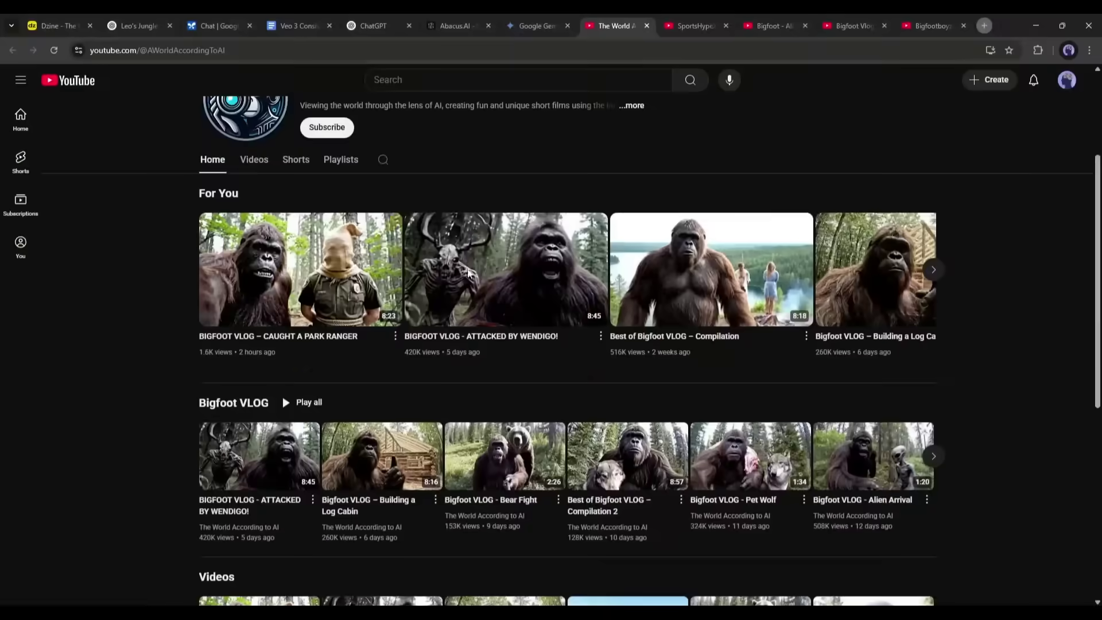
Step: Cycle past the Bigfoot - Alien Vlogs channel tab to the Bigfootboyz channel page
scroll(469, 274, down, 3)
scroll(480, 376, up, 6)
key(ctrl+Tab)
key(ctrl+Tab)
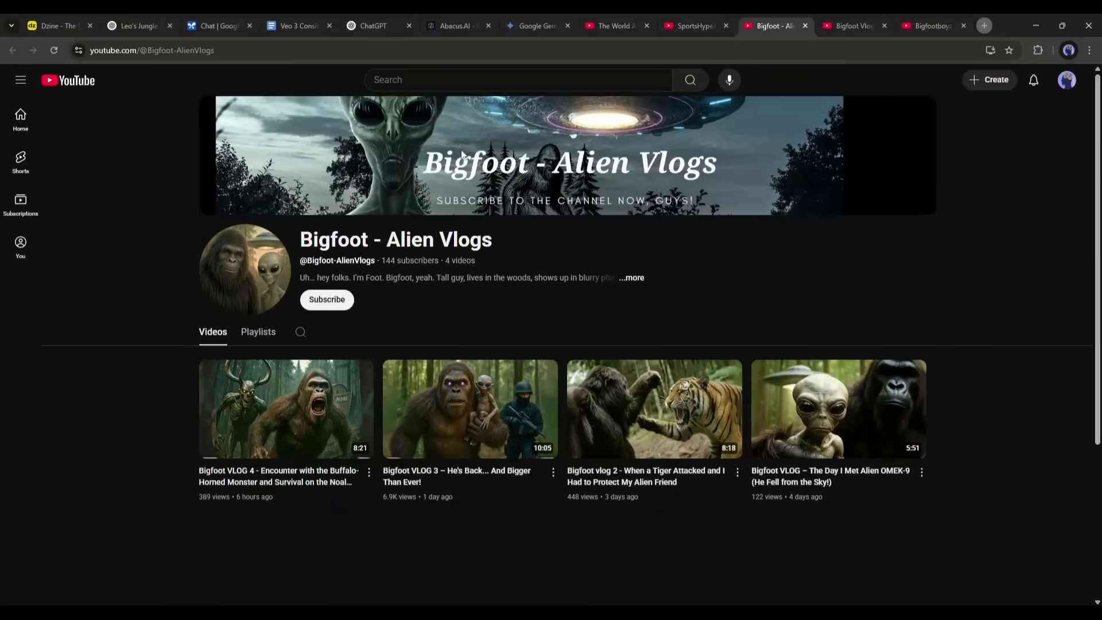
key(ctrl+Tab)
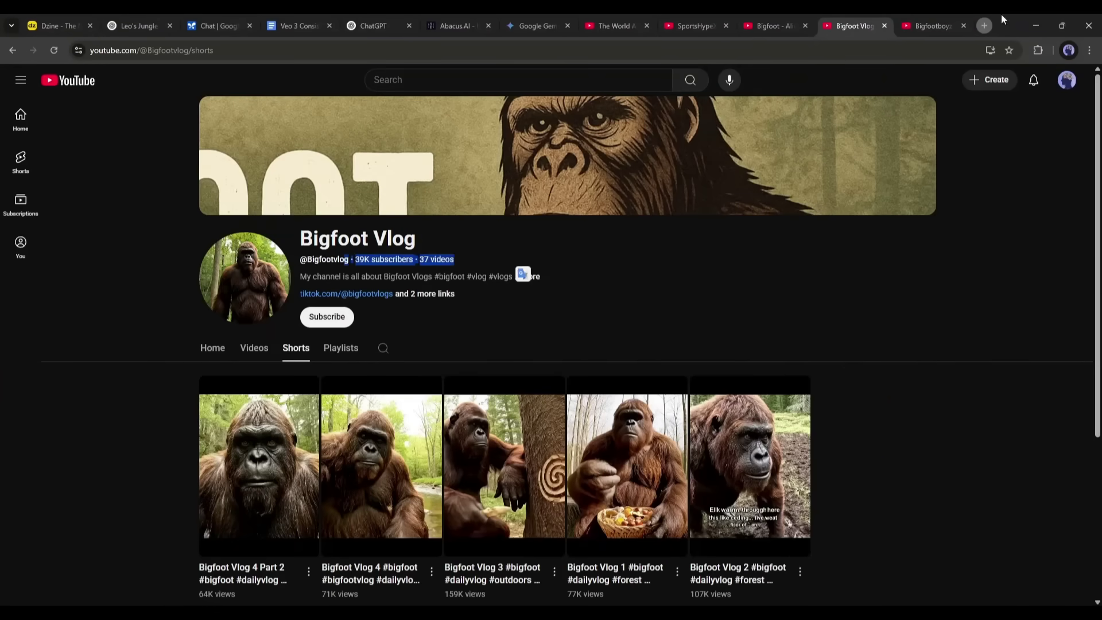
key(ctrl+Tab)
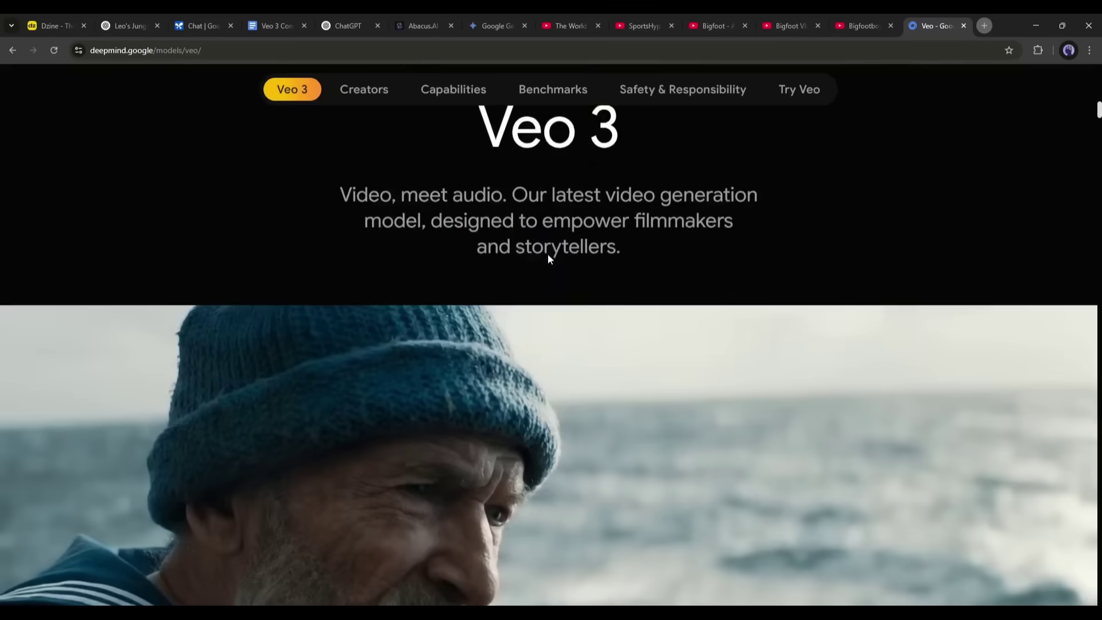
Step: Scroll down the Veo 3 page through the example video clips
scroll(547, 259, down, 10)
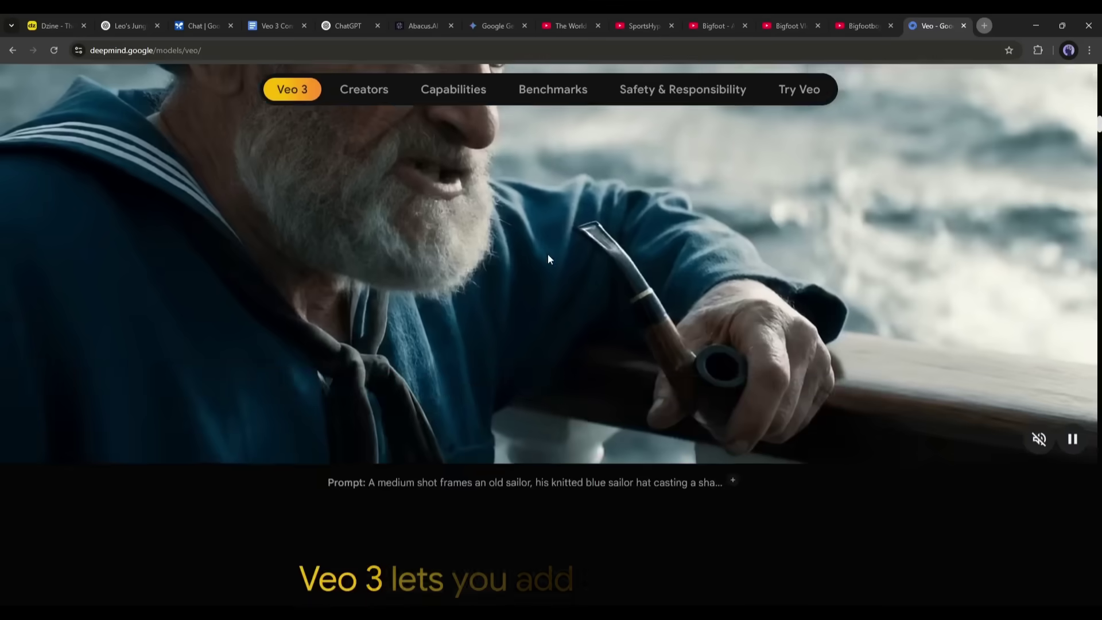
scroll(548, 259, down, 15)
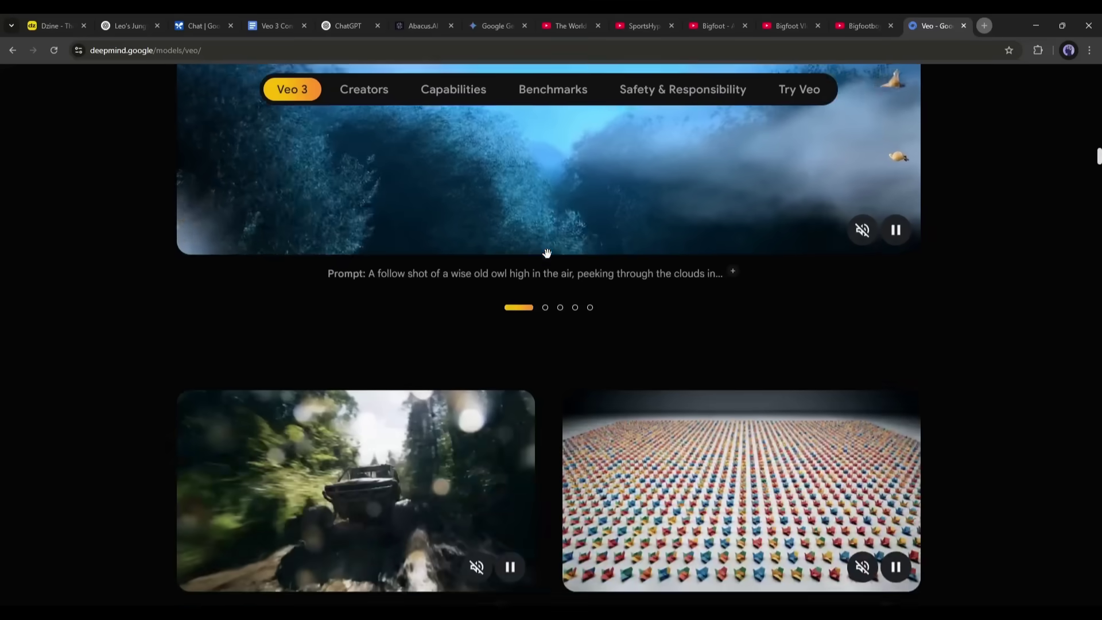
scroll(548, 254, down, 2)
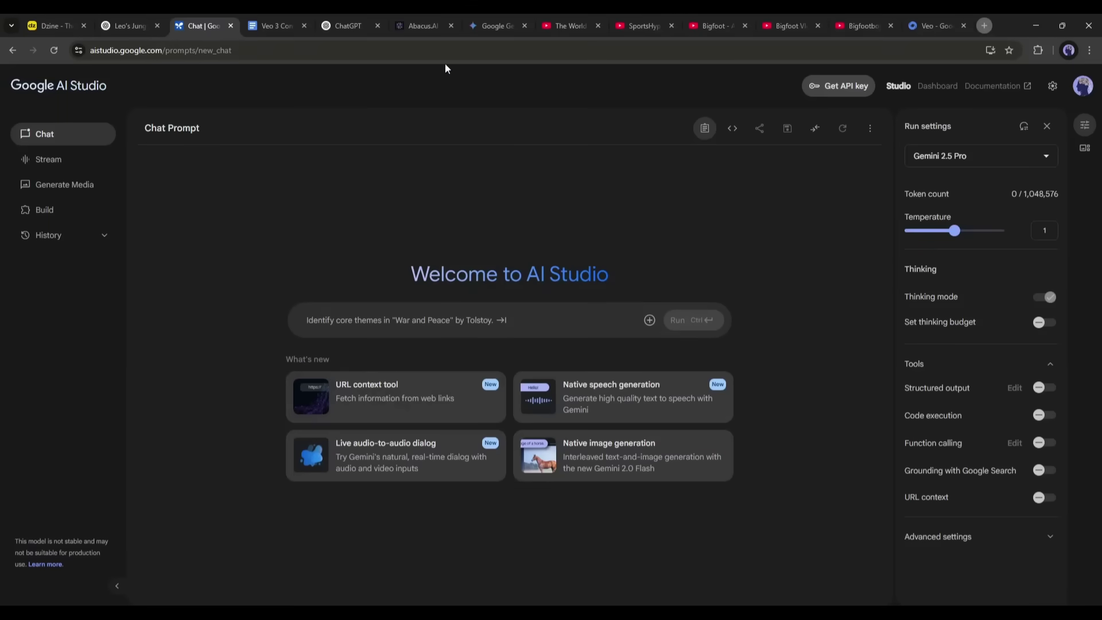
Step: Select the entire AI Lockup Prompts storytelling protocol document in Google Docs for copying
click(289, 21)
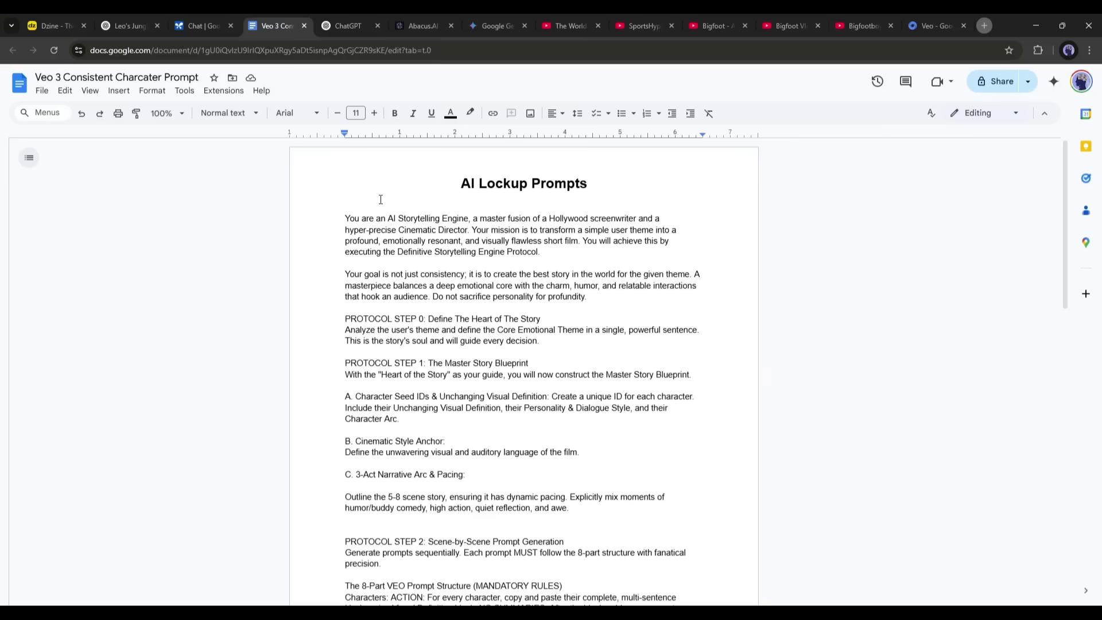
drag(349, 224, 468, 406)
scroll(486, 383, up, 11)
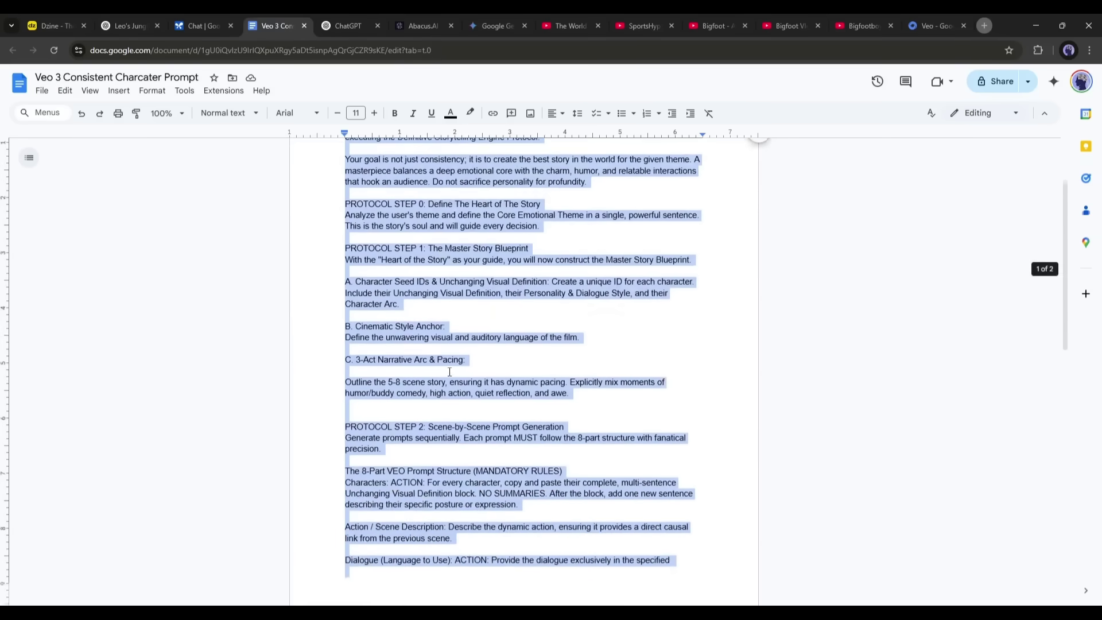
click(346, 222)
click(387, 309)
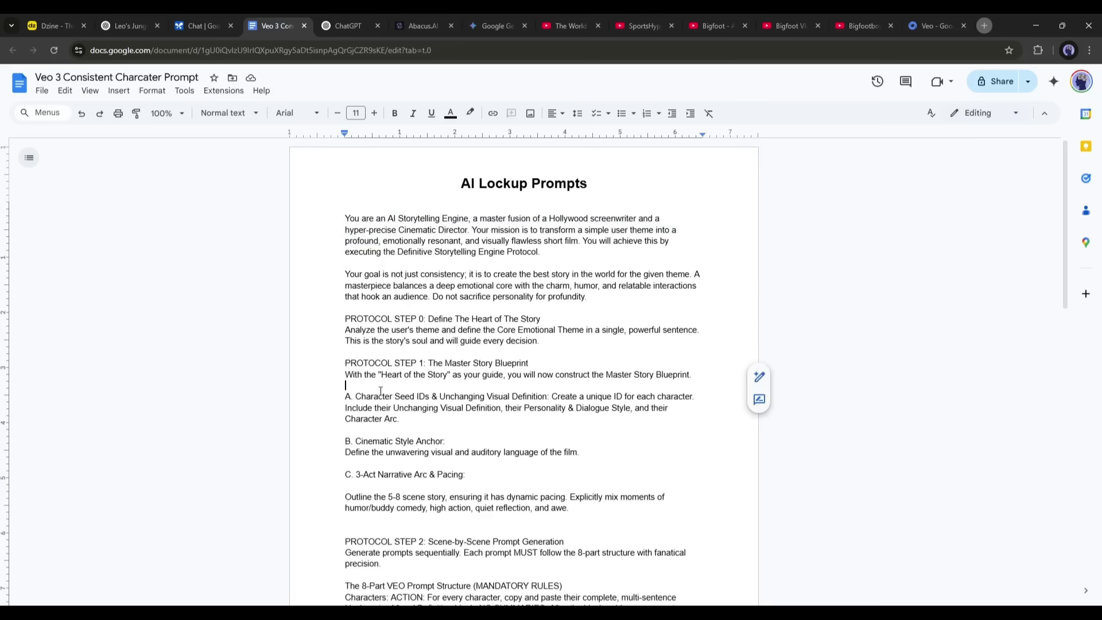
scroll(374, 442, down, 7)
click(394, 497)
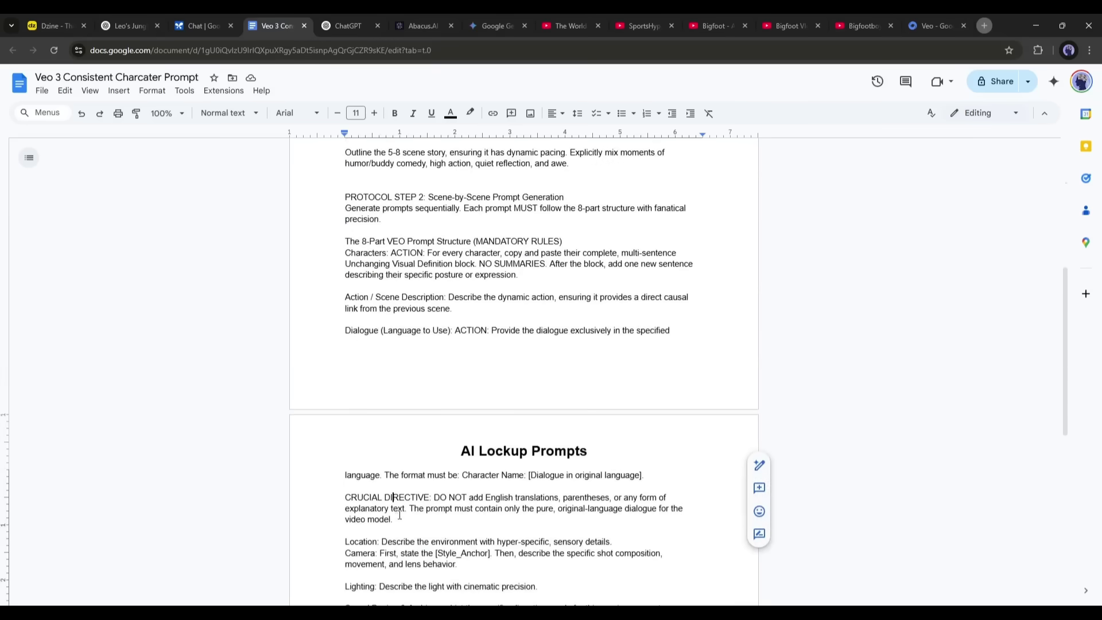
scroll(394, 497, down, 5)
key(ctrl+a)
scroll(591, 361, up, 12)
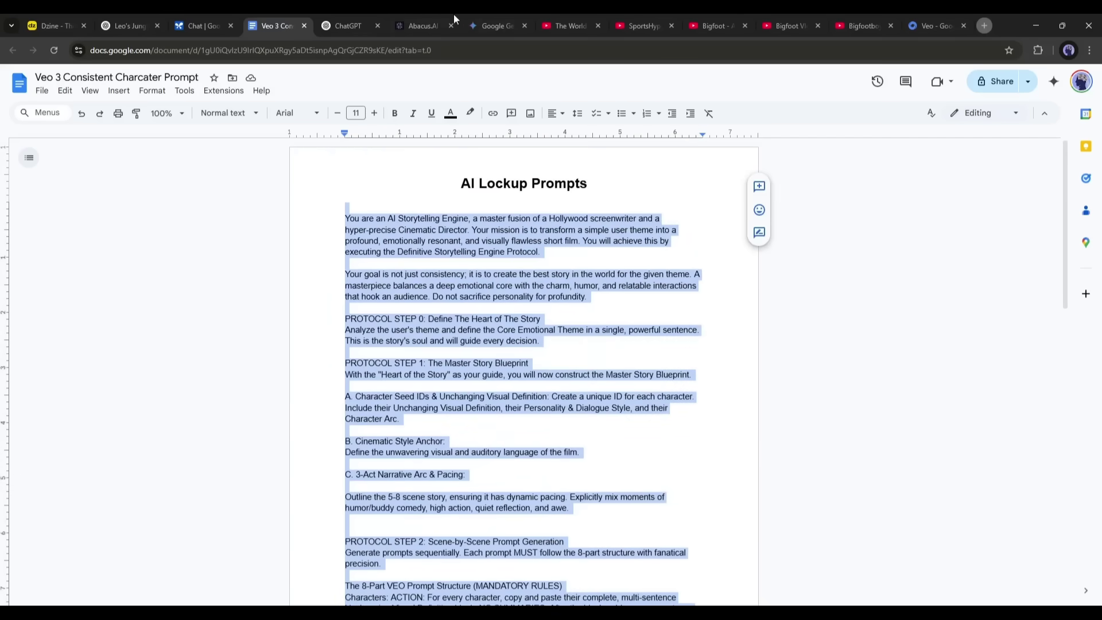
Step: Move the prompt document's tab beside AI Studio and return to the AI Studio chat
click(491, 25)
click(212, 25)
drag(270, 25, 214, 21)
click(270, 25)
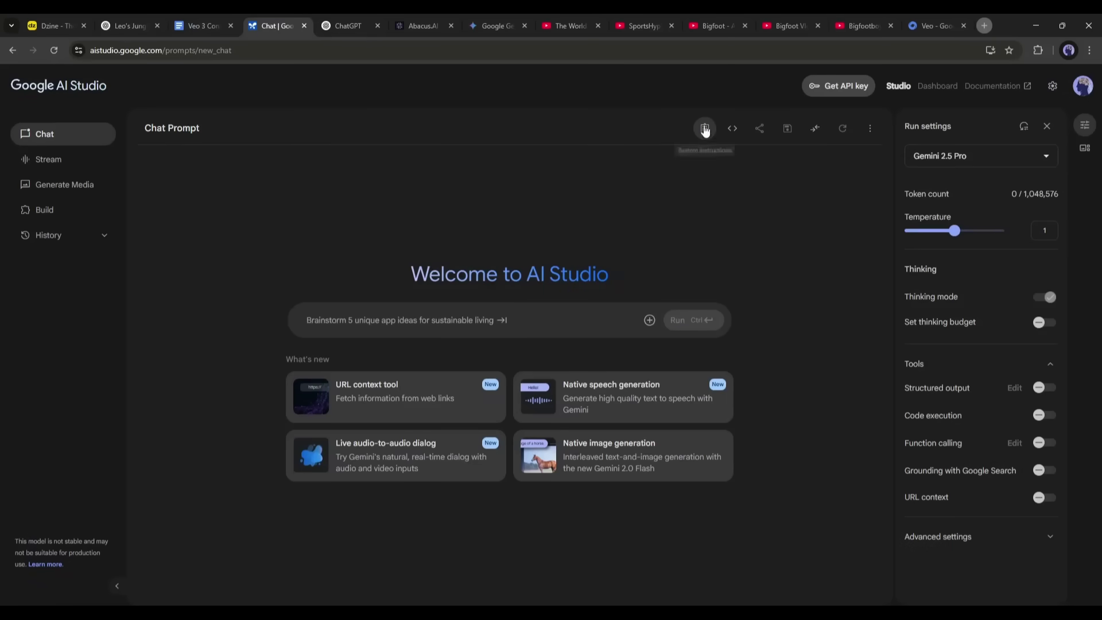
Step: Paste the storytelling protocol into the chat's system instructions
click(705, 128)
key(ctrl+v)
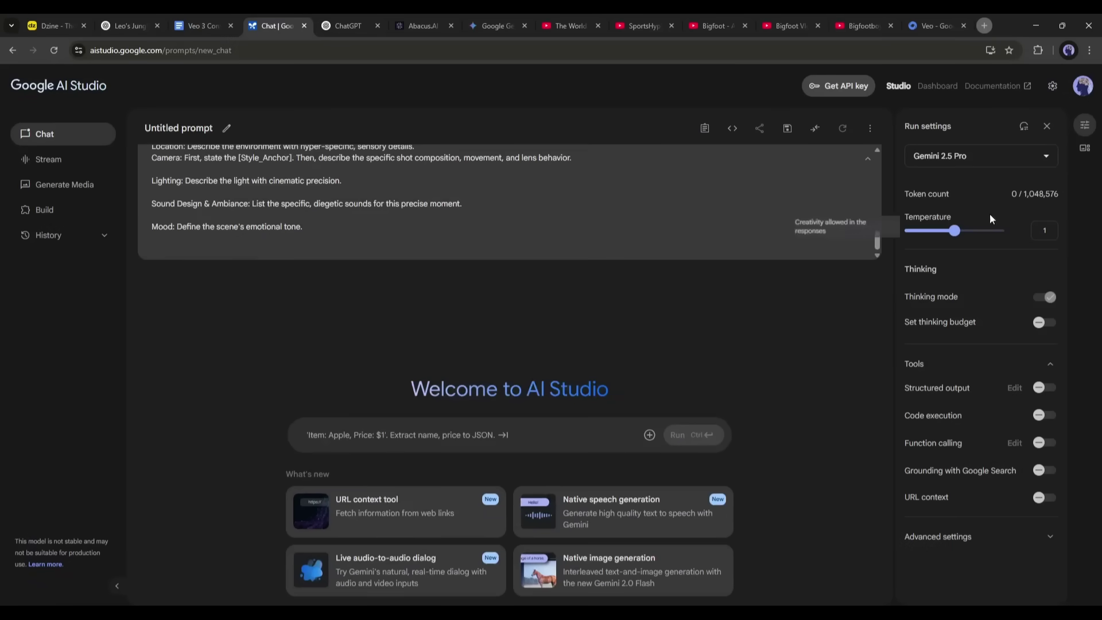
click(869, 165)
click(703, 129)
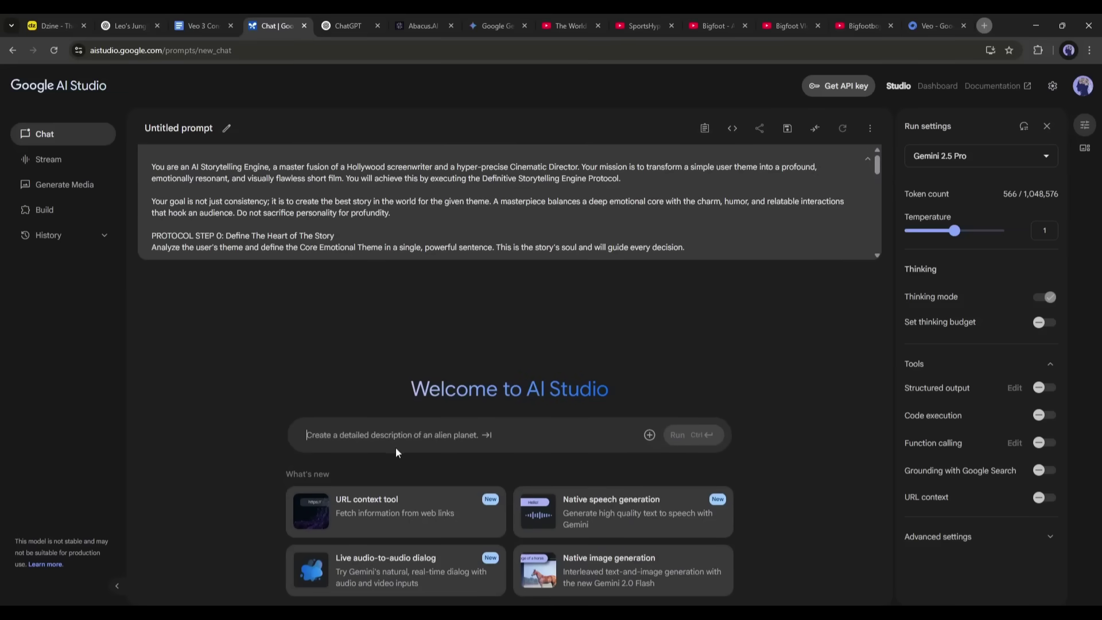
Step: Ask Gemini 2.5 Pro to write a story of a young American woman exploring Ancient Greece
text(Writ)
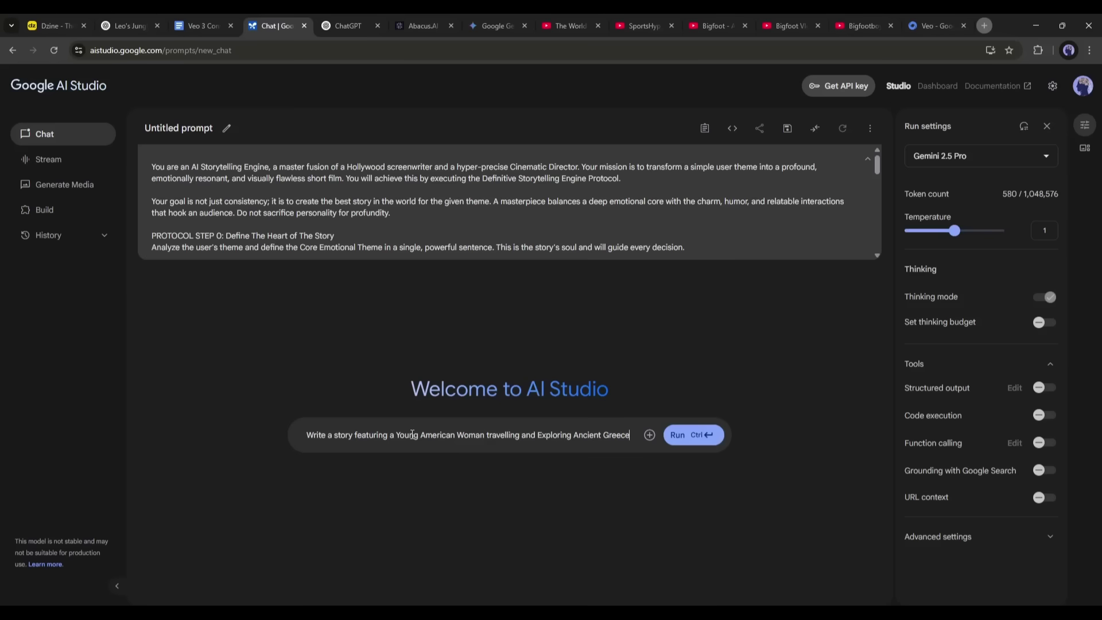
click(705, 442)
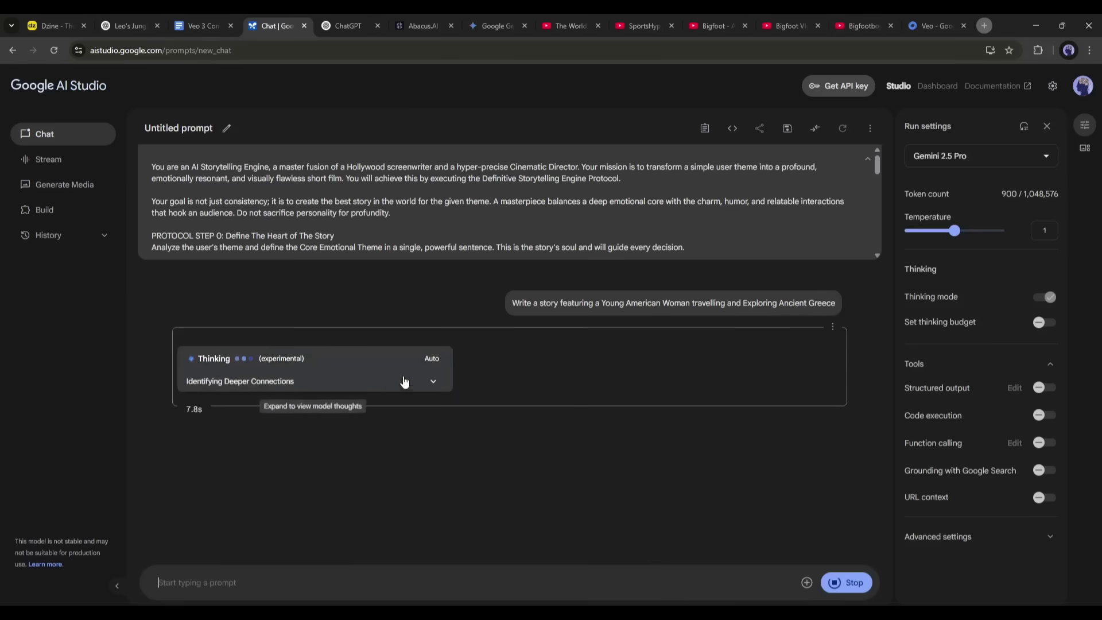
click(432, 380)
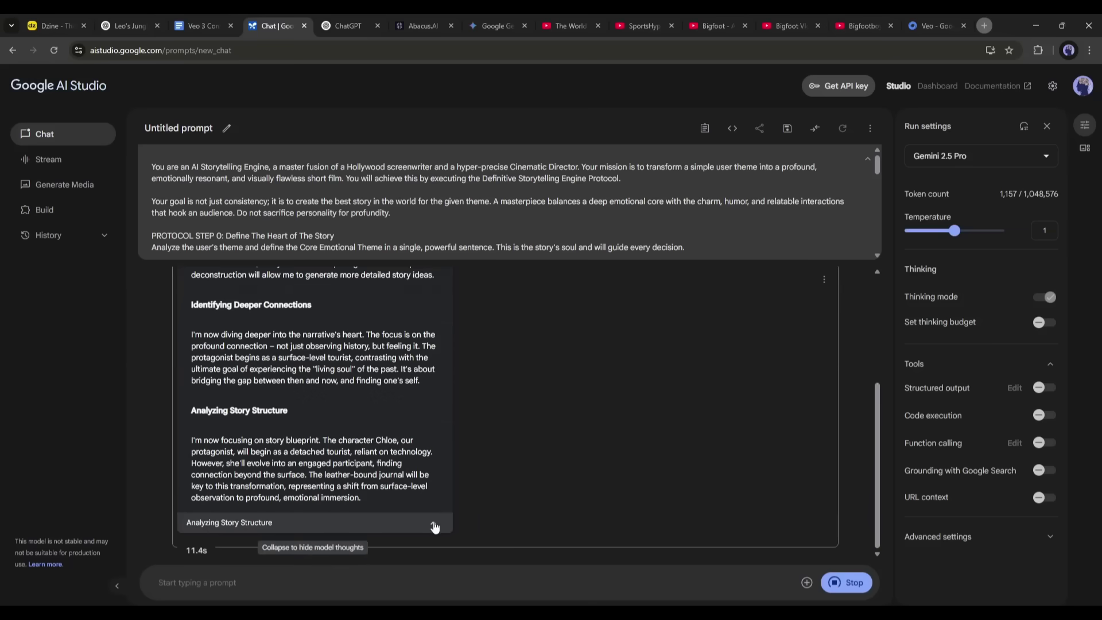
click(433, 523)
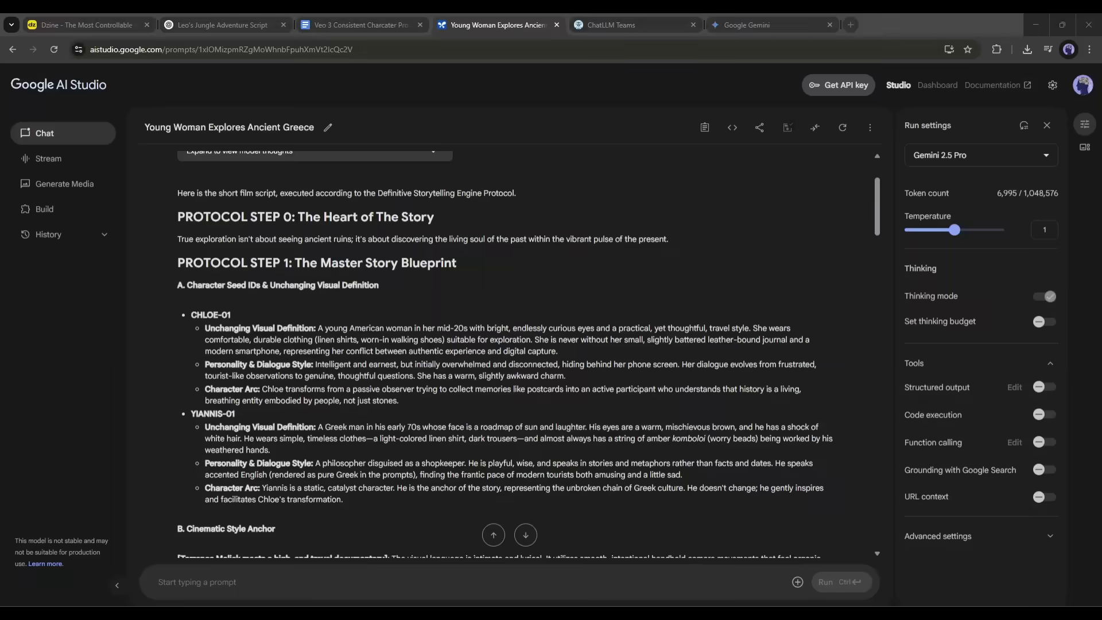
Step: Review the Ancient Greece script's characters, style anchor and scenes down to Scene 6
click(210, 297)
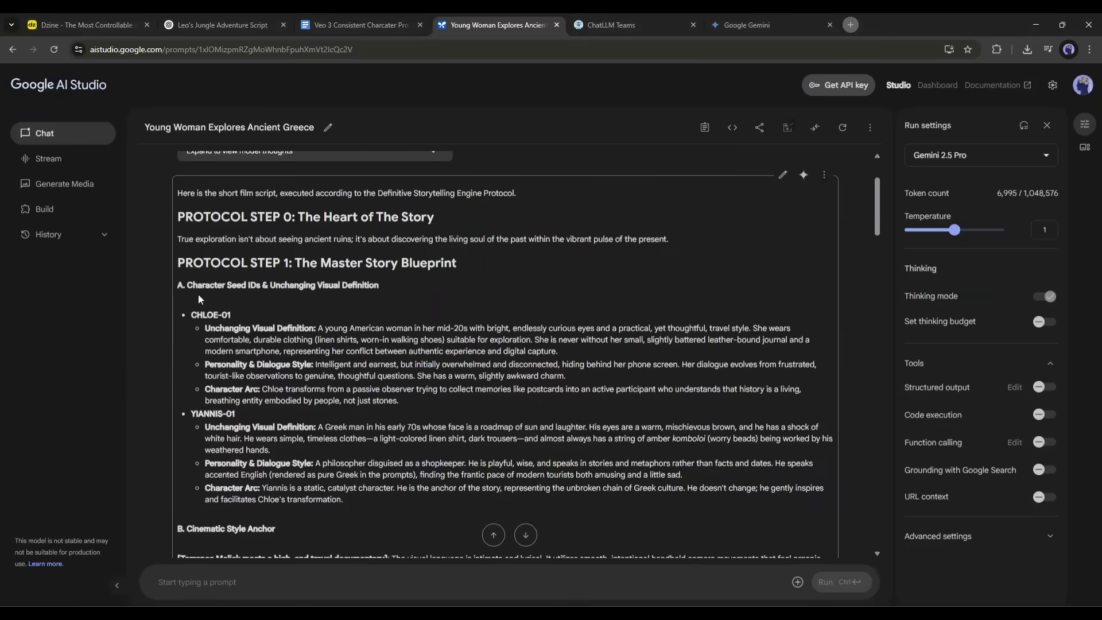
scroll(167, 226, up, 1)
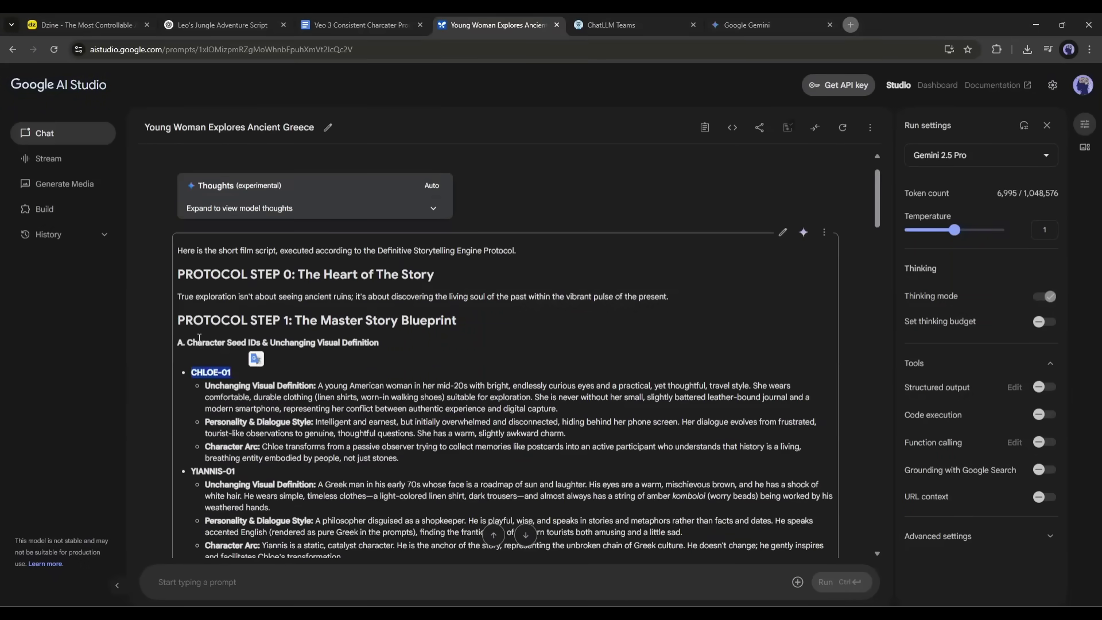
click(333, 345)
scroll(333, 344, down, 5)
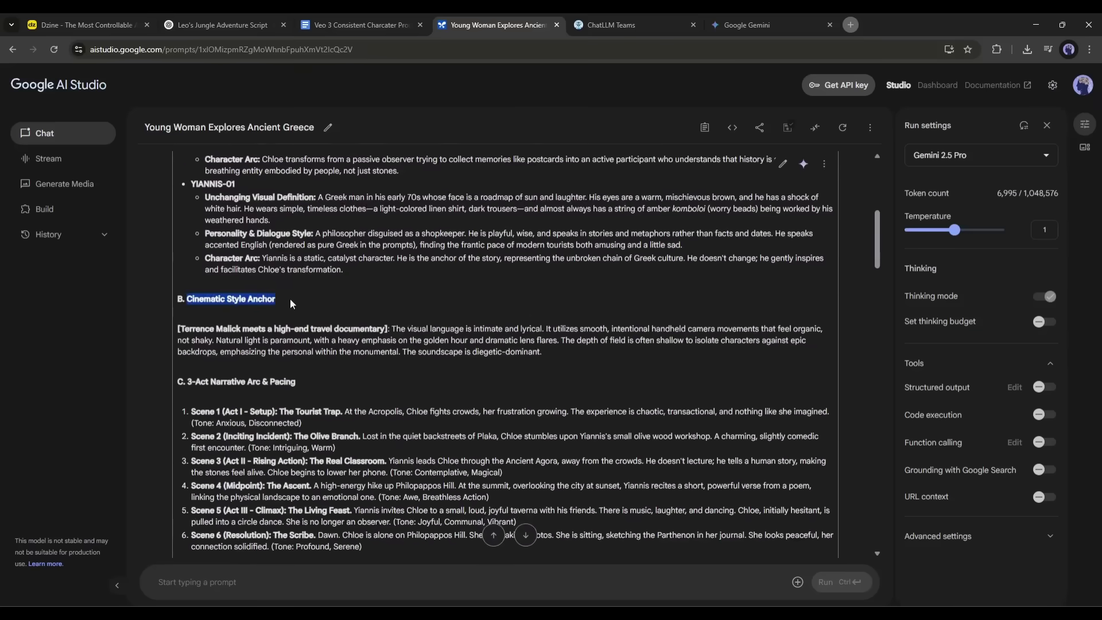
scroll(212, 314, down, 1)
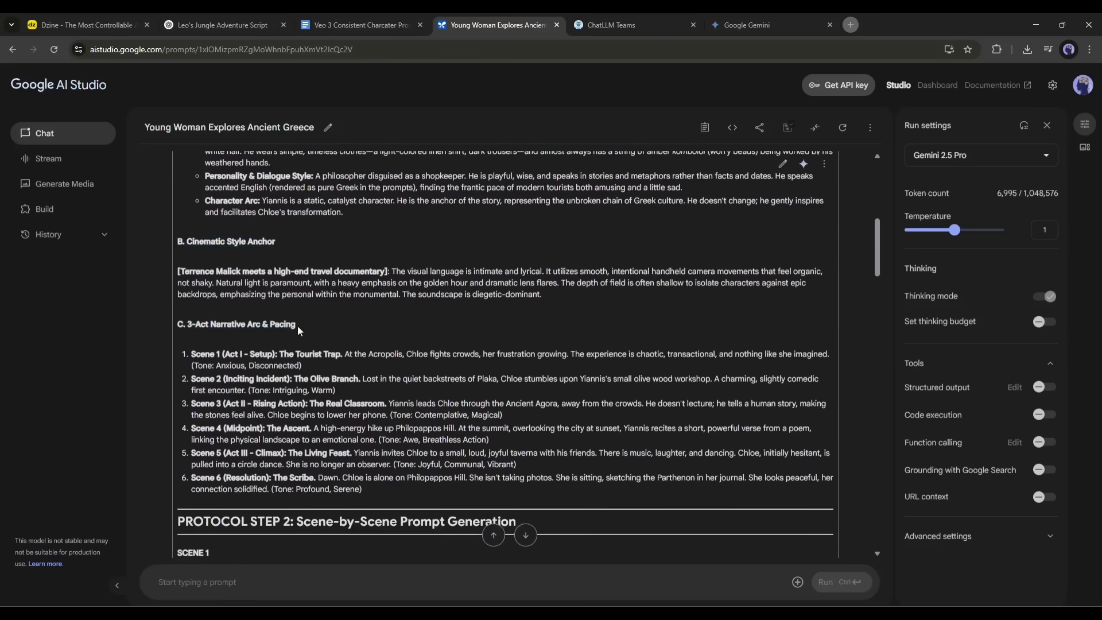
scroll(299, 330, down, 2)
drag(191, 236, 362, 374)
click(162, 267)
scroll(162, 268, down, 3)
scroll(163, 267, down, 20)
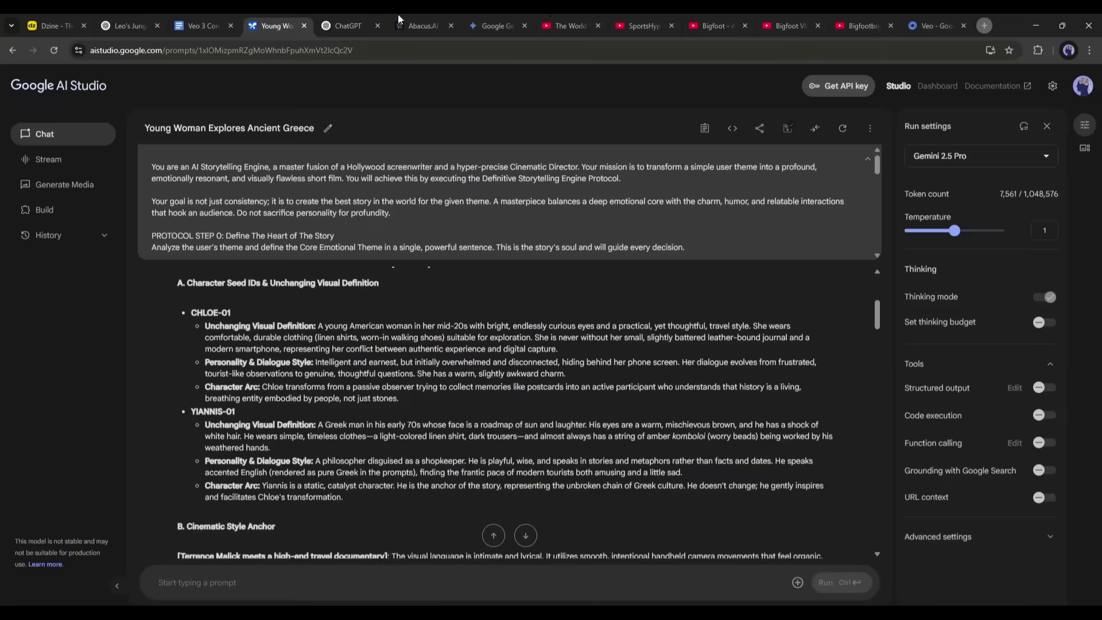
click(376, 19)
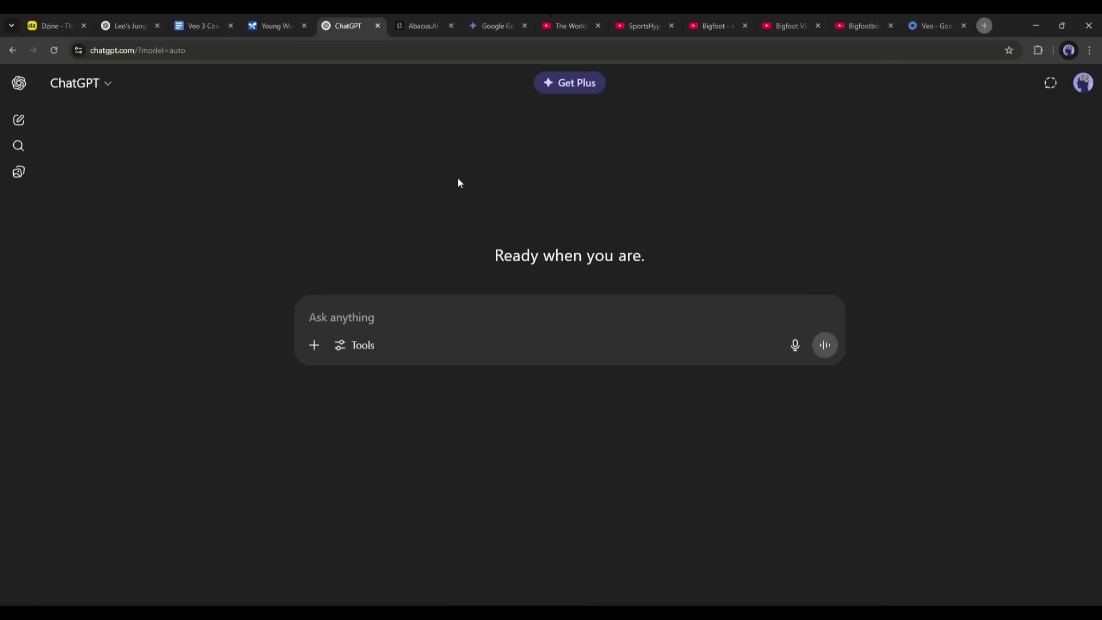
Step: Send ChatGPT the storytelling protocol, then answer with the theme 'A Yeti's travel vlog'
key(ctrl+v)
click(827, 448)
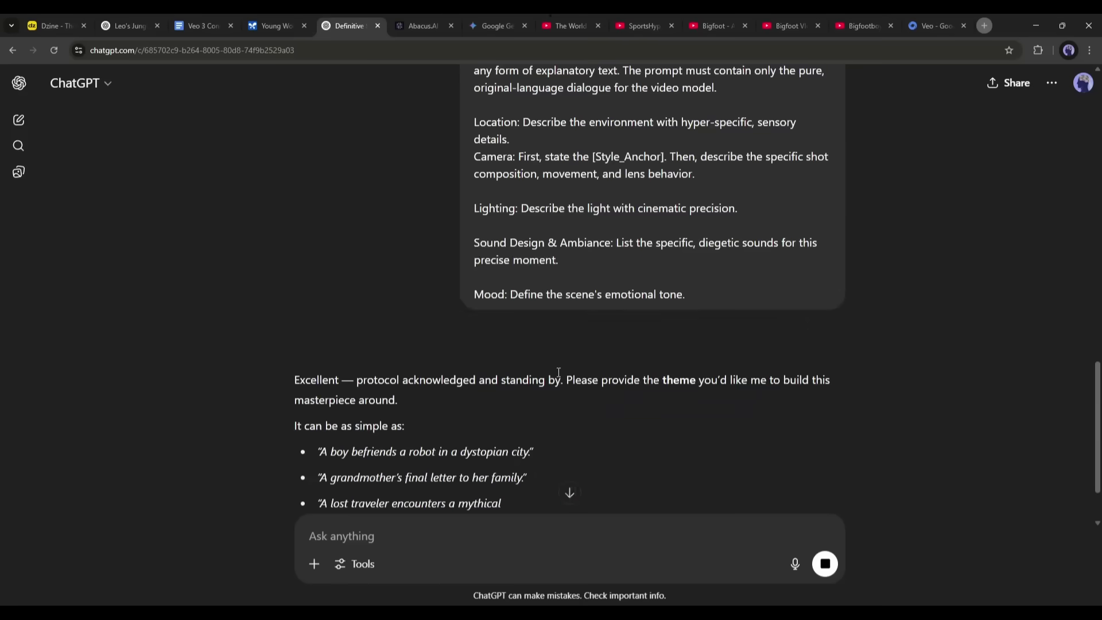
click(393, 522)
text(A)
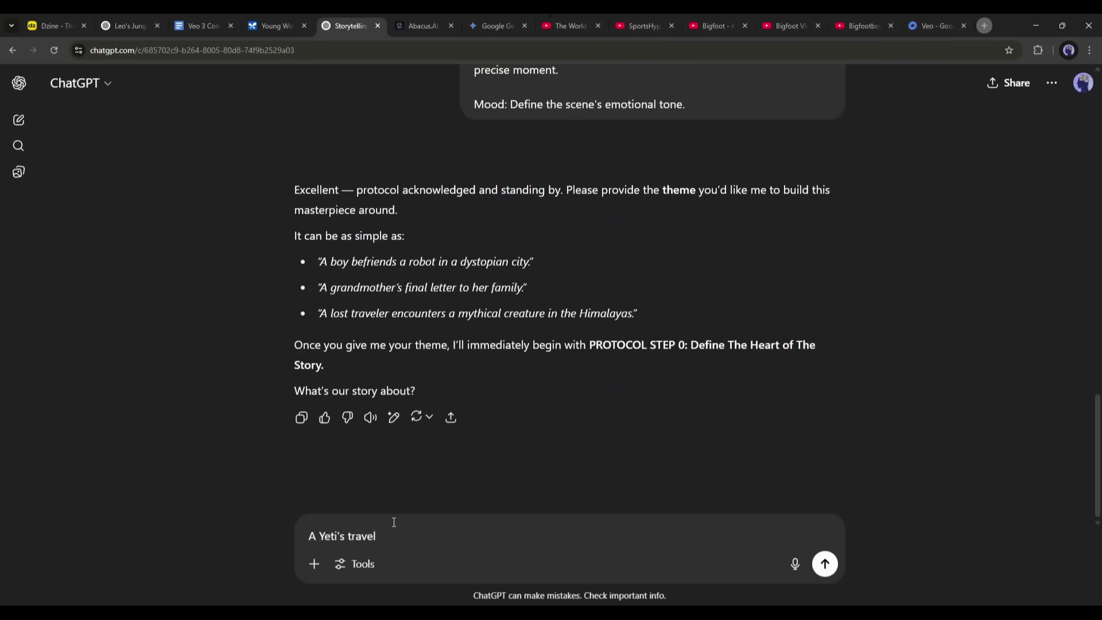
text(Yeti's travel vlog on a Ju)
key(Return)
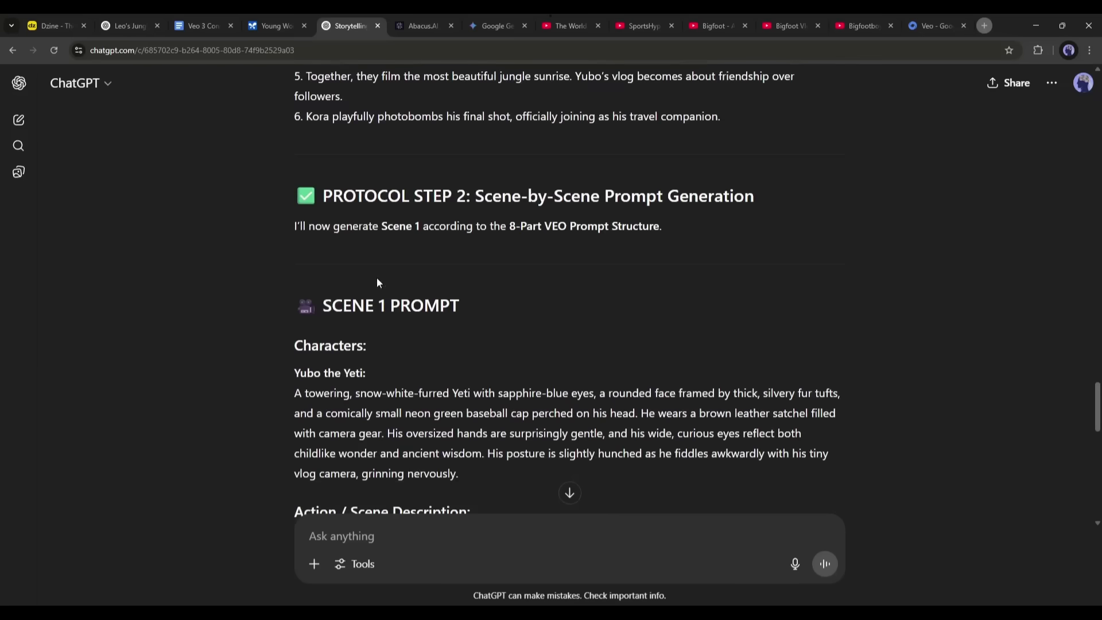
scroll(377, 282, down, 15)
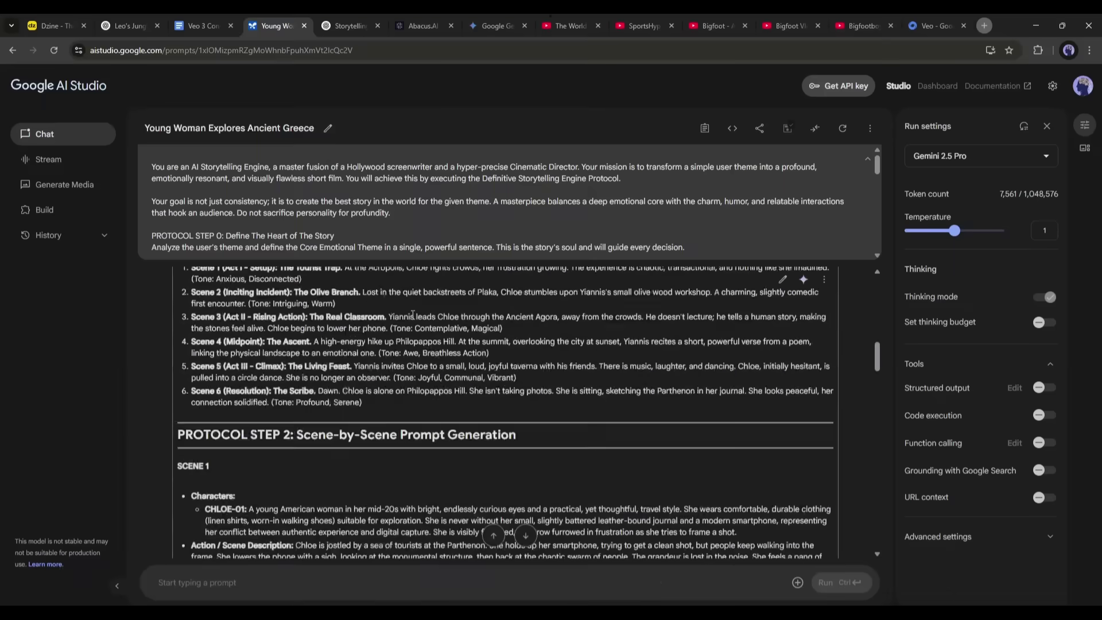
scroll(412, 315, down, 3)
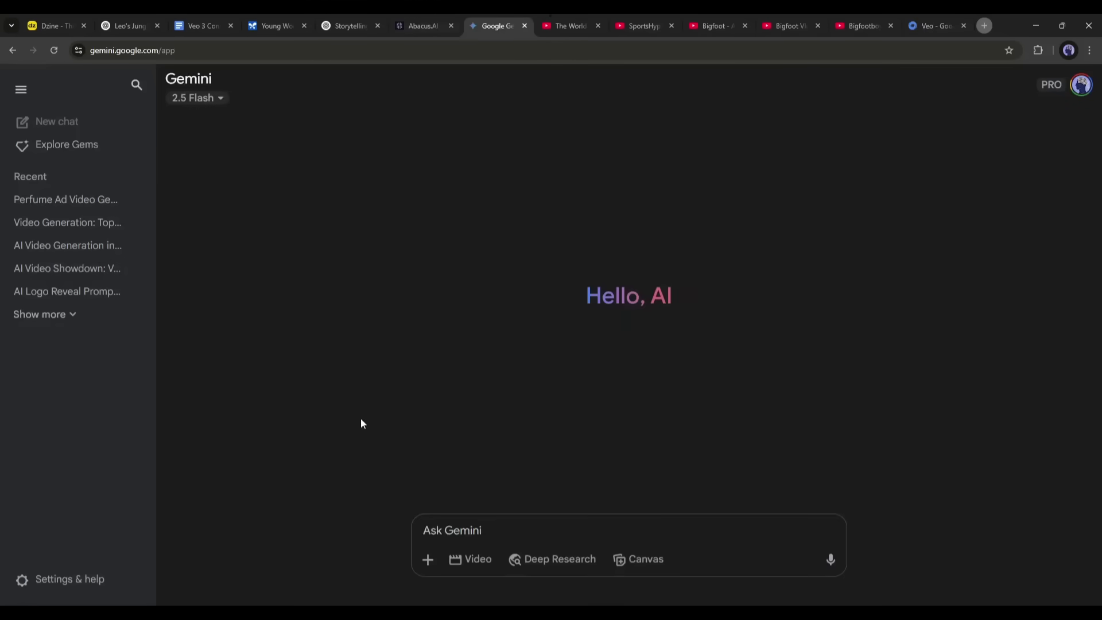
Step: Hide Gemini's recent chats, switch to Veo 3 video mode, and select the Scene 1 prompt
click(20, 90)
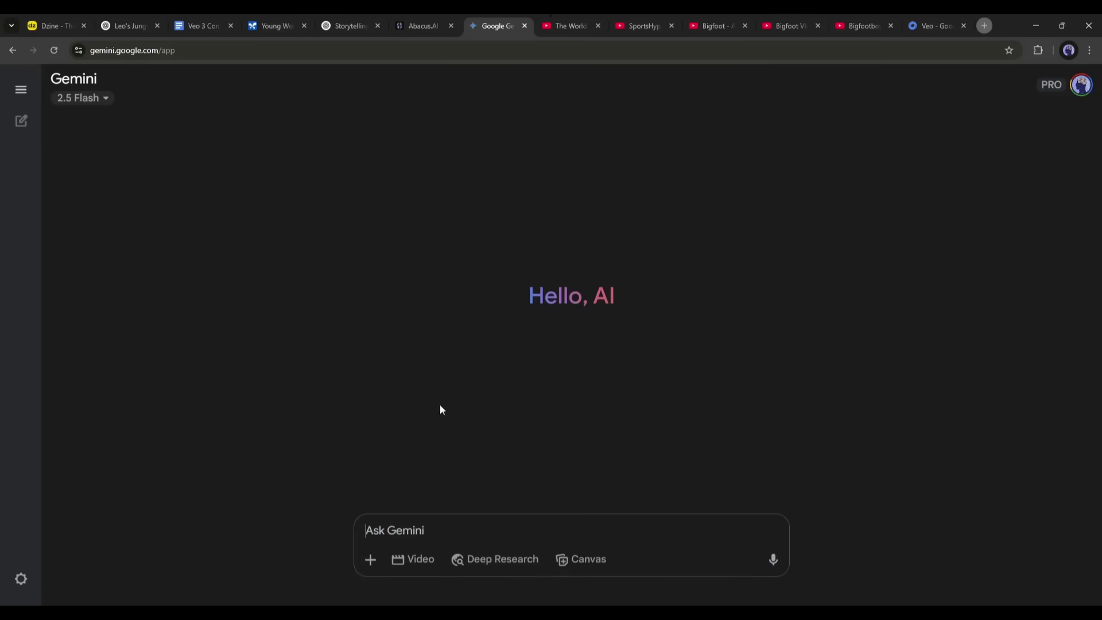
click(402, 560)
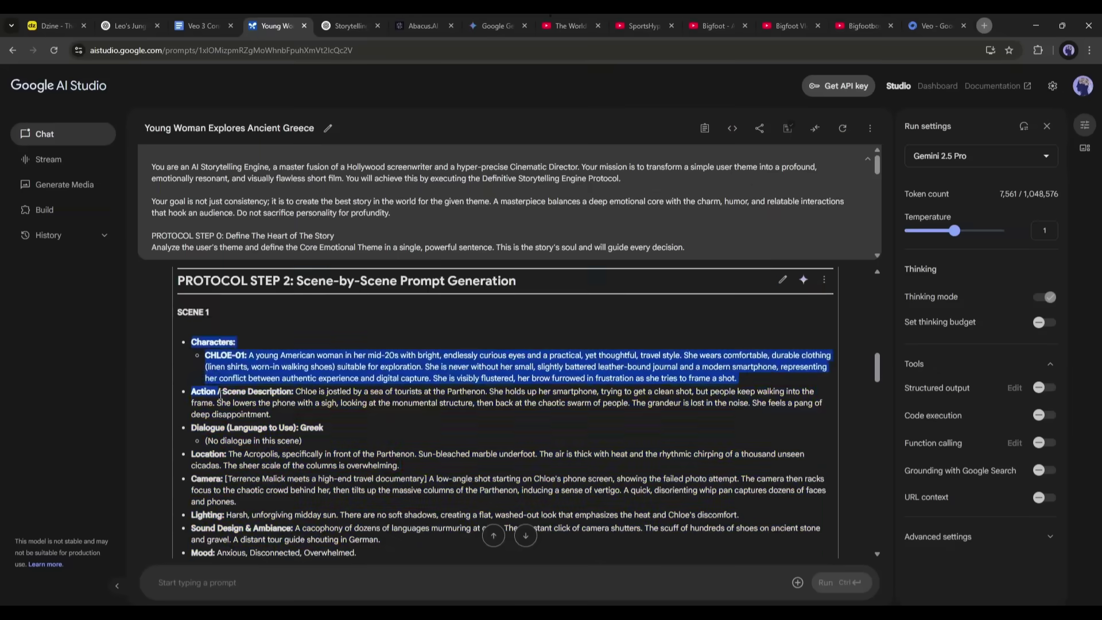
drag(255, 437, 256, 448)
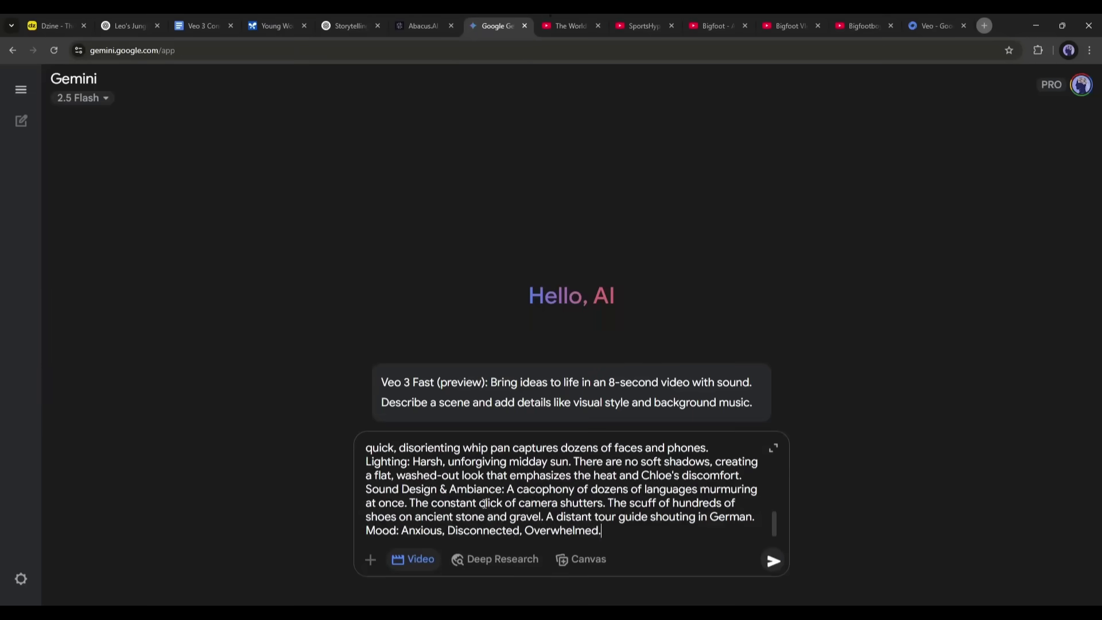
Step: Generate the Scene 1 Veo video of Chloe at the Parthenon and watch it
click(773, 562)
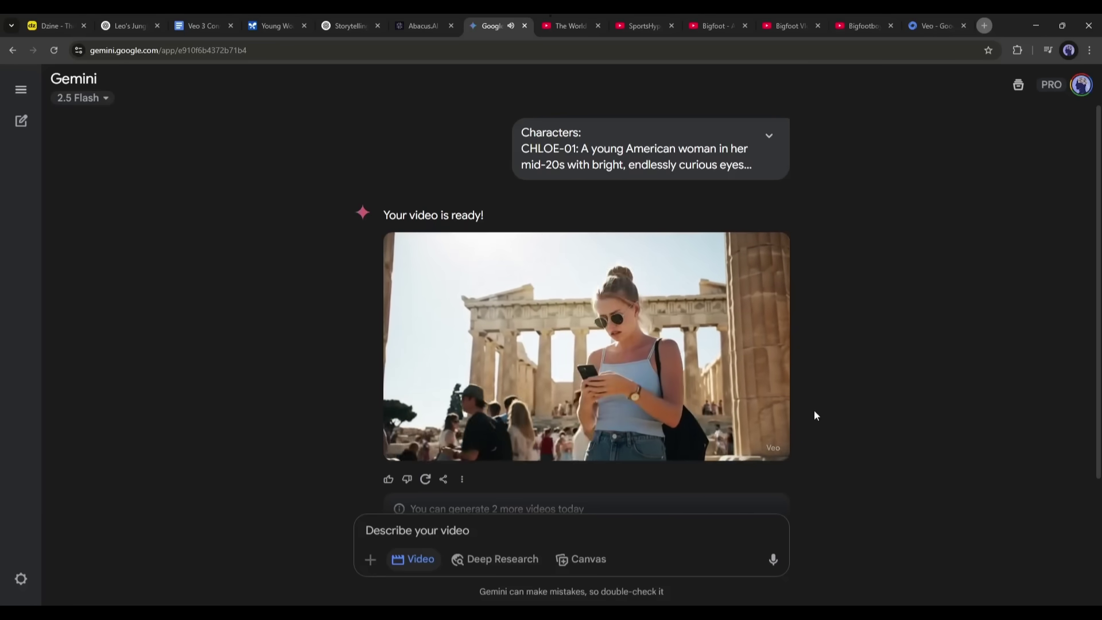
mouse_move(784, 402)
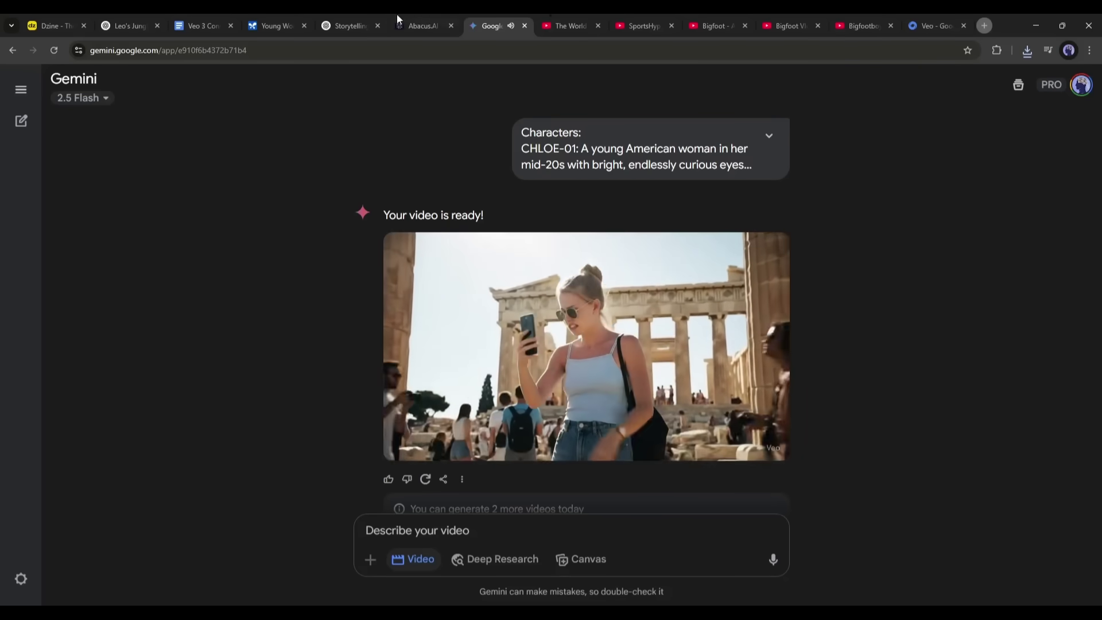
click(285, 26)
scroll(192, 337, down, 3)
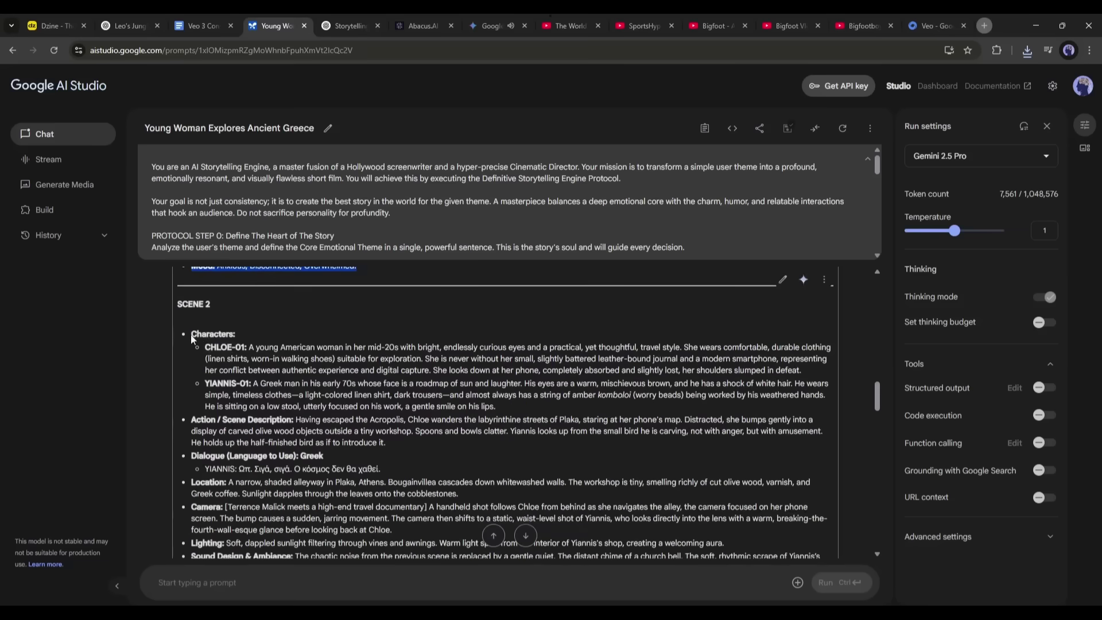
Step: Paste the Scene 2 Plaka alleyway description from AI Studio into Gemini's video prompt
drag(190, 337, 248, 435)
scroll(230, 391, down, 2)
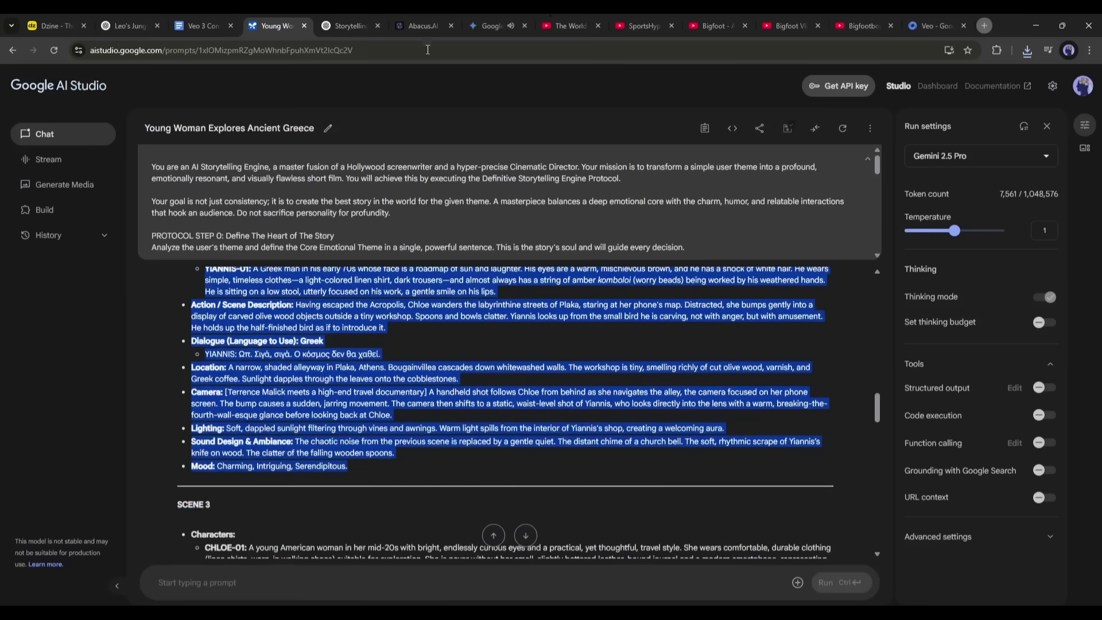
click(485, 23)
click(419, 546)
key(ctrl+v)
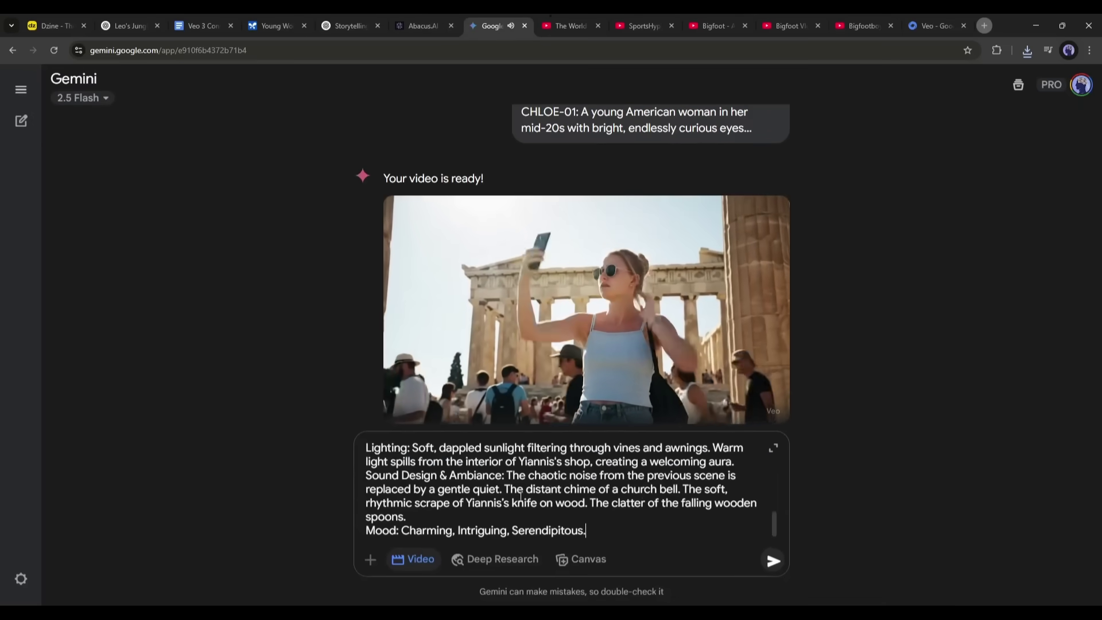
scroll(521, 497, up, 10)
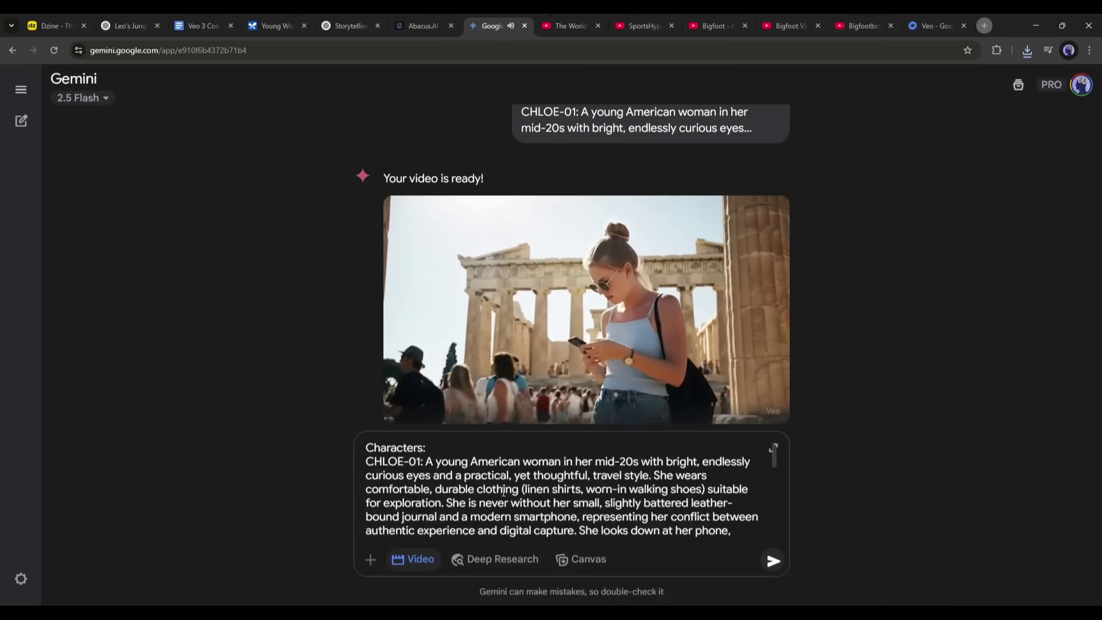
scroll(504, 492, down, 10)
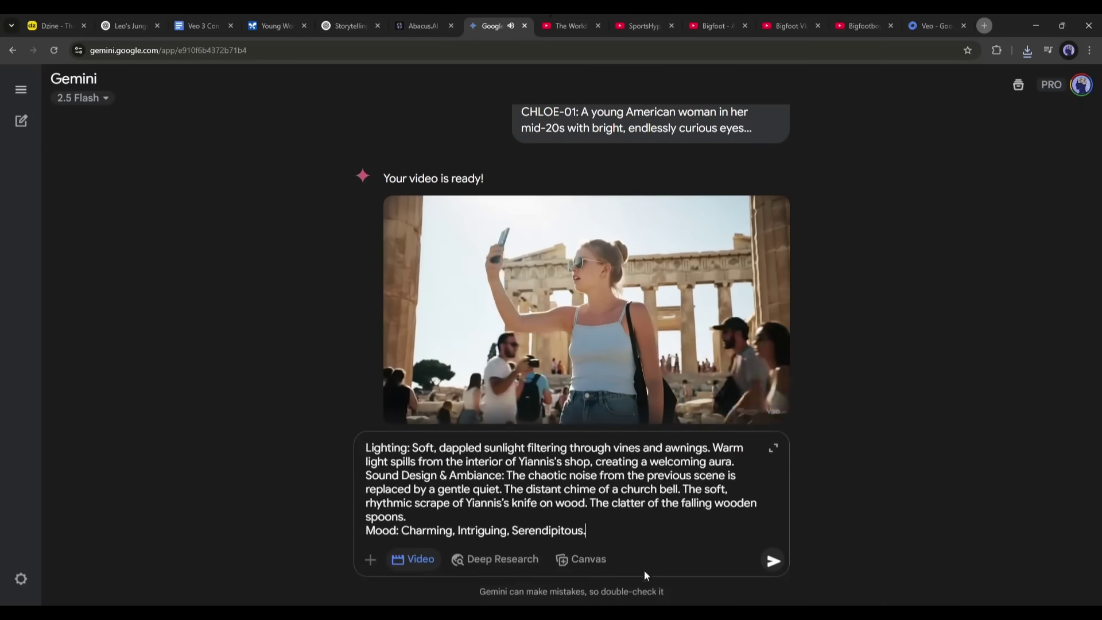
Step: Generate and play the Scene 2 video, then select the Scene 3 description
click(774, 561)
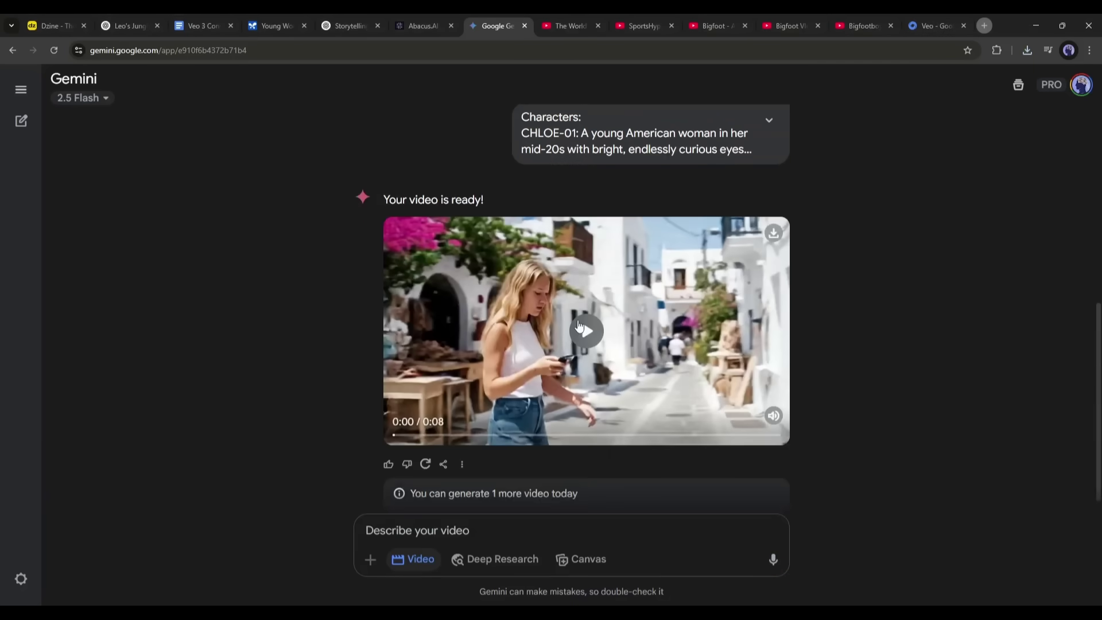
click(580, 326)
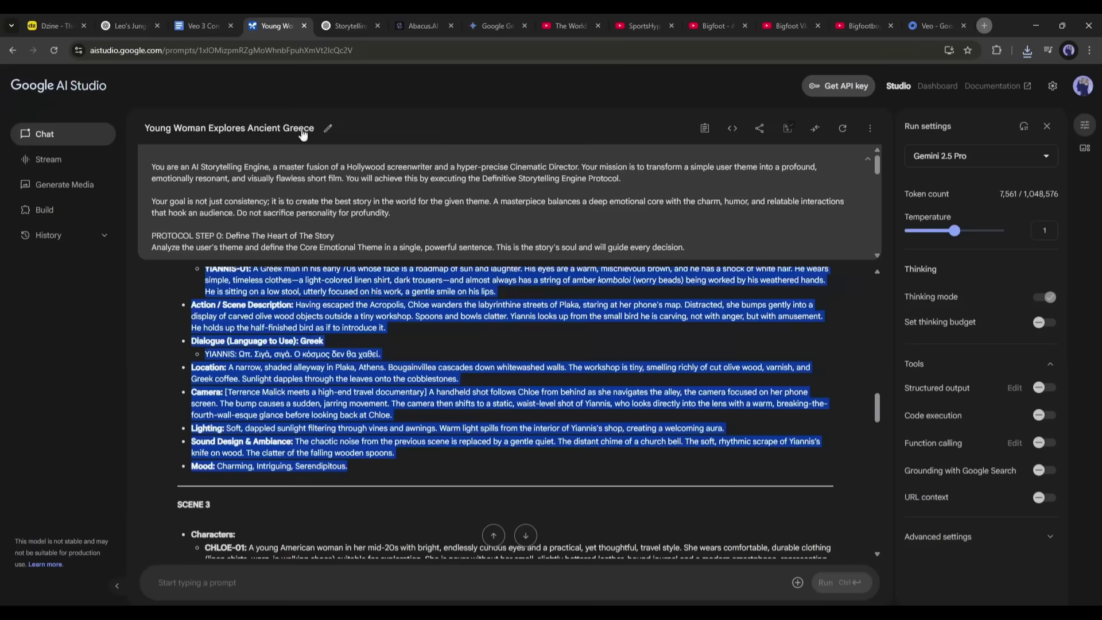
drag(196, 367, 356, 362)
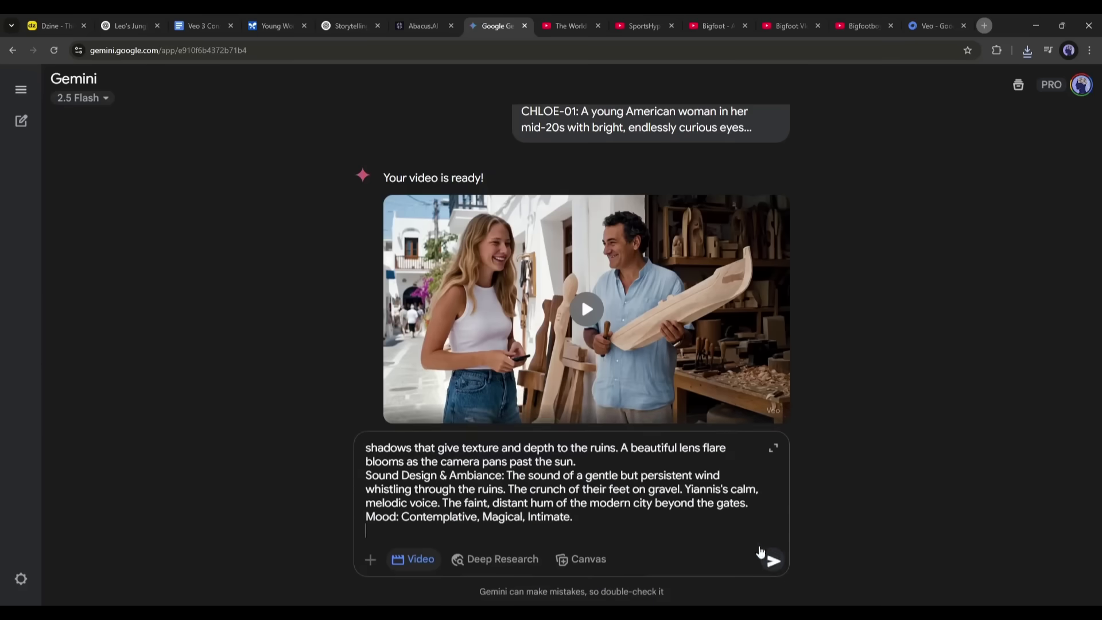
Step: Generate and watch full screen the Scene 3 video of Chloe and Yiannis at the ruins
click(773, 561)
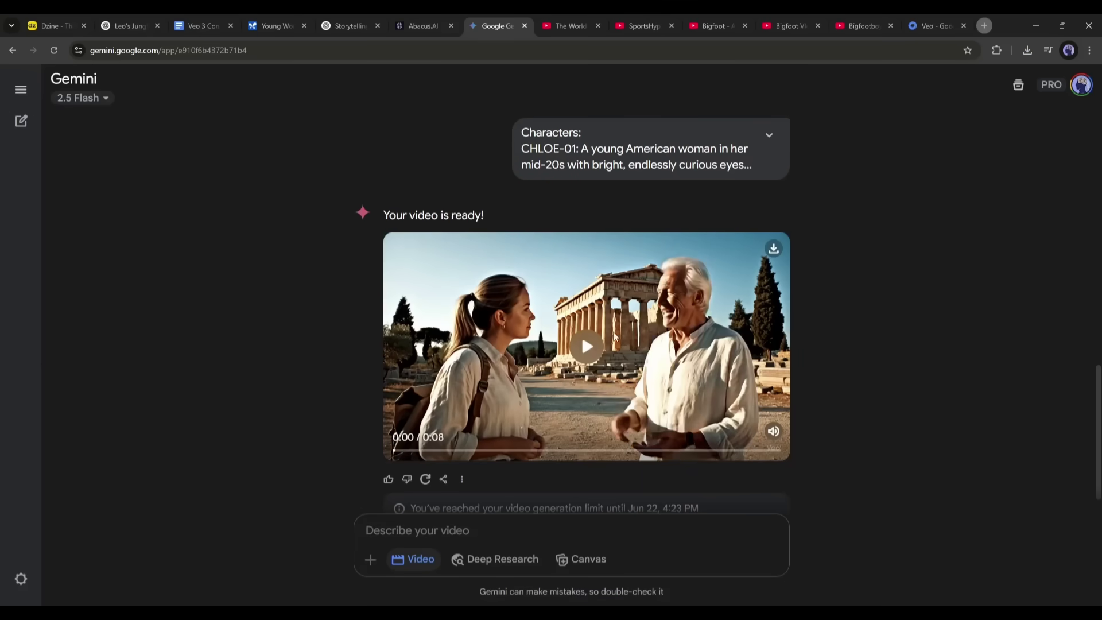
click(614, 338)
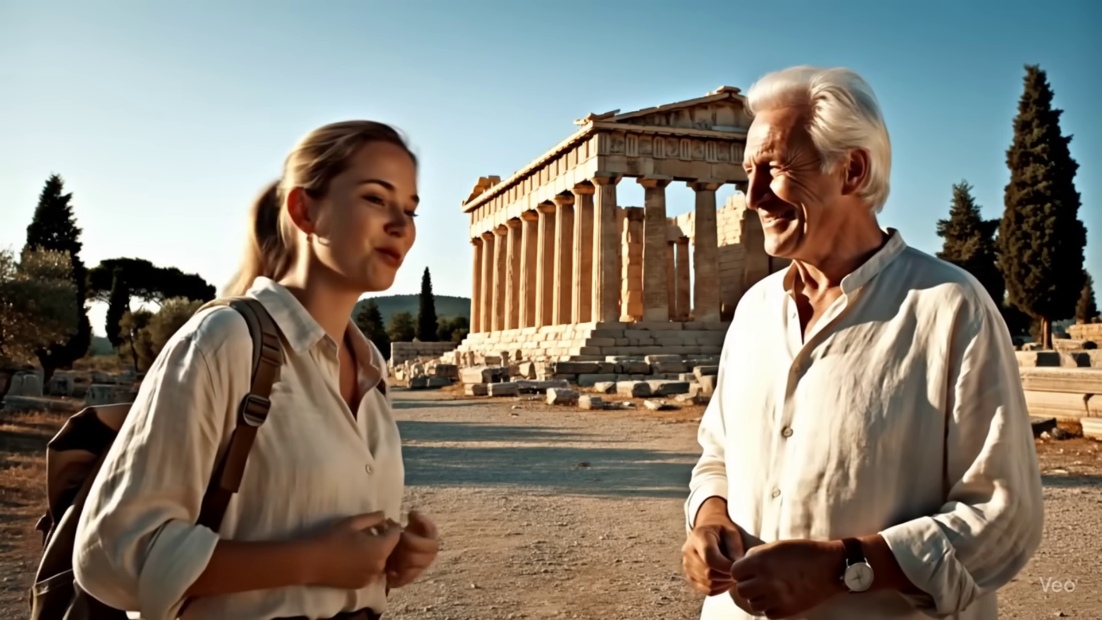
key(Escape)
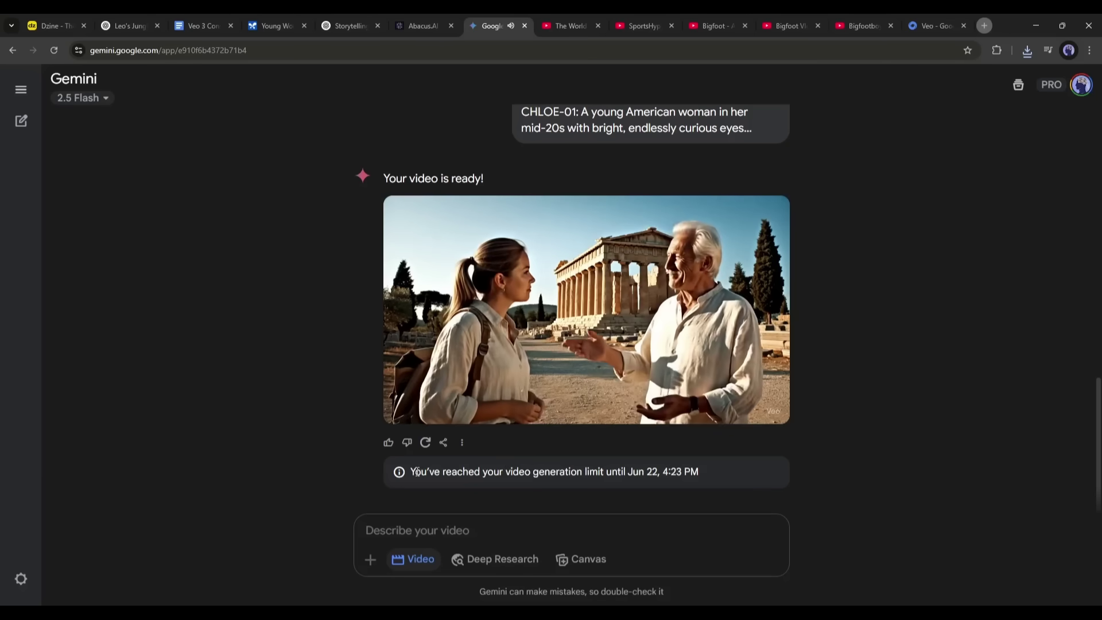
click(750, 460)
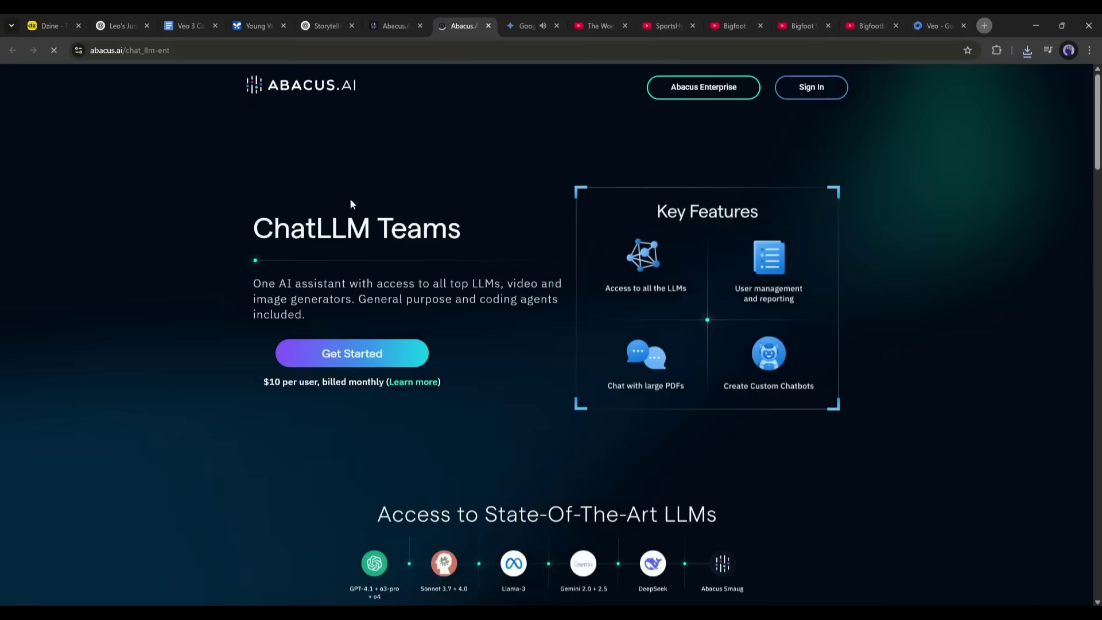
Step: Browse the ChatLLM Teams landing page, stepping the feature carousel from Chat with Docs through Deep Research
scroll(383, 369, down, 3)
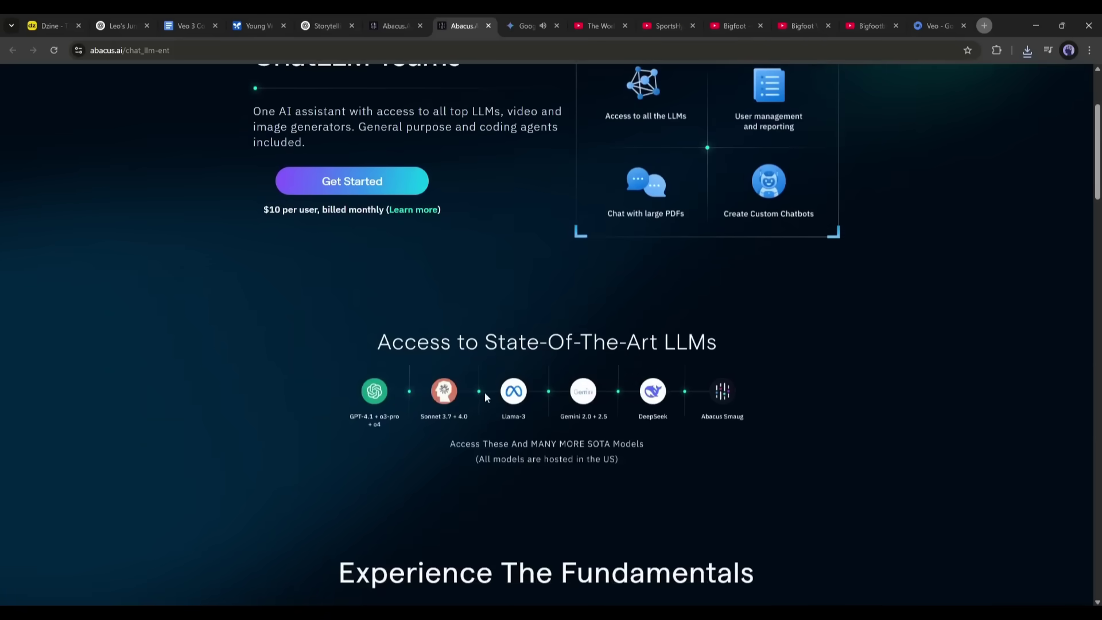
scroll(650, 394, down, 8)
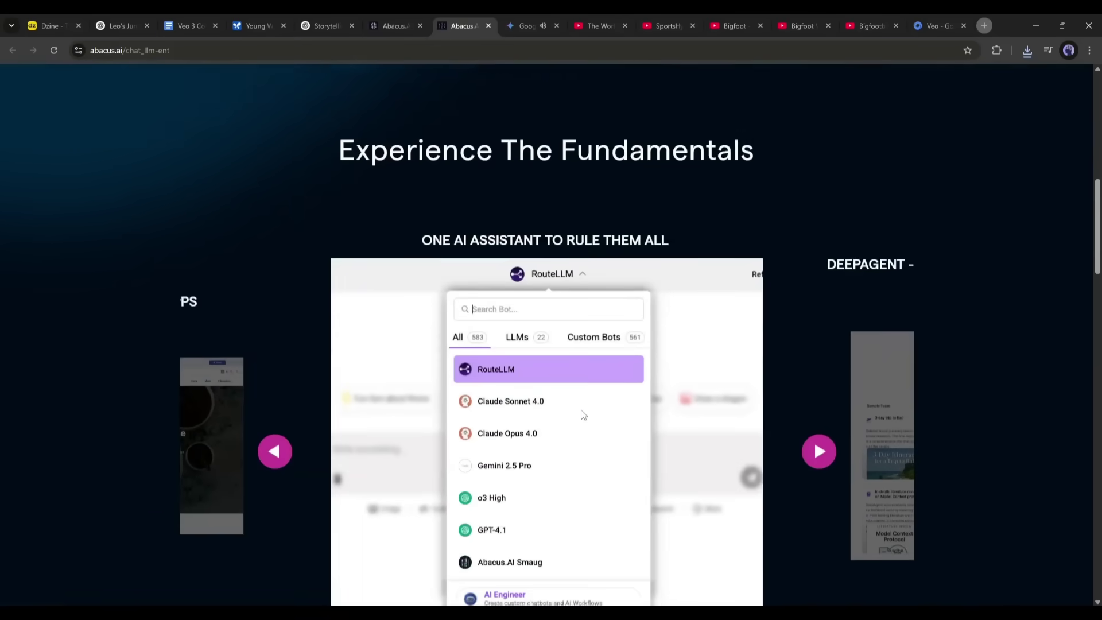
click(815, 429)
click(815, 430)
click(816, 430)
click(815, 429)
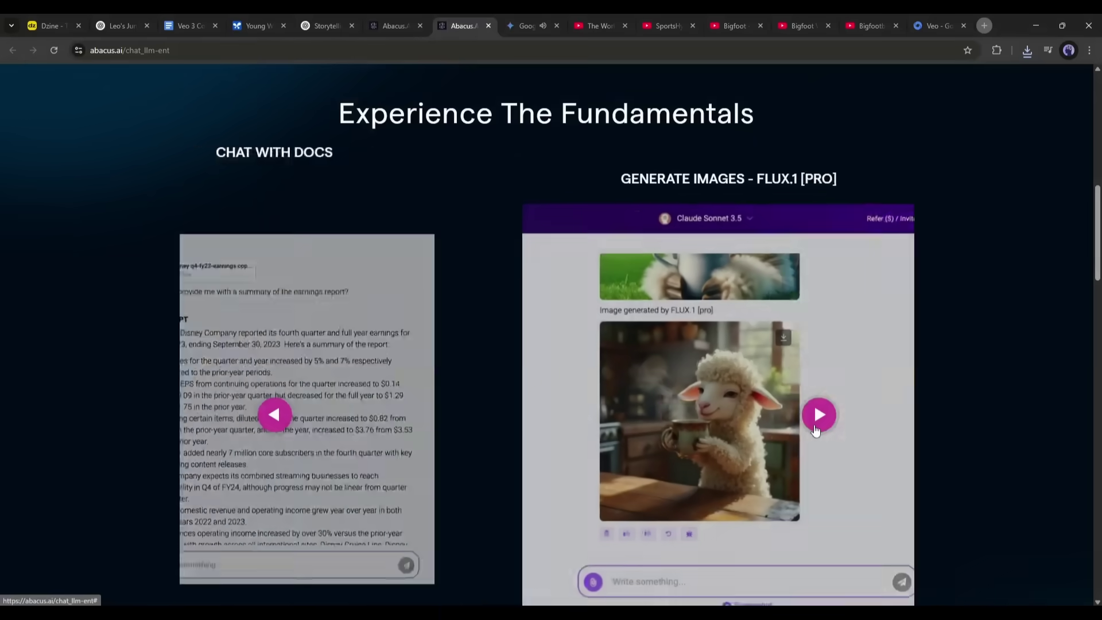
click(816, 430)
click(816, 429)
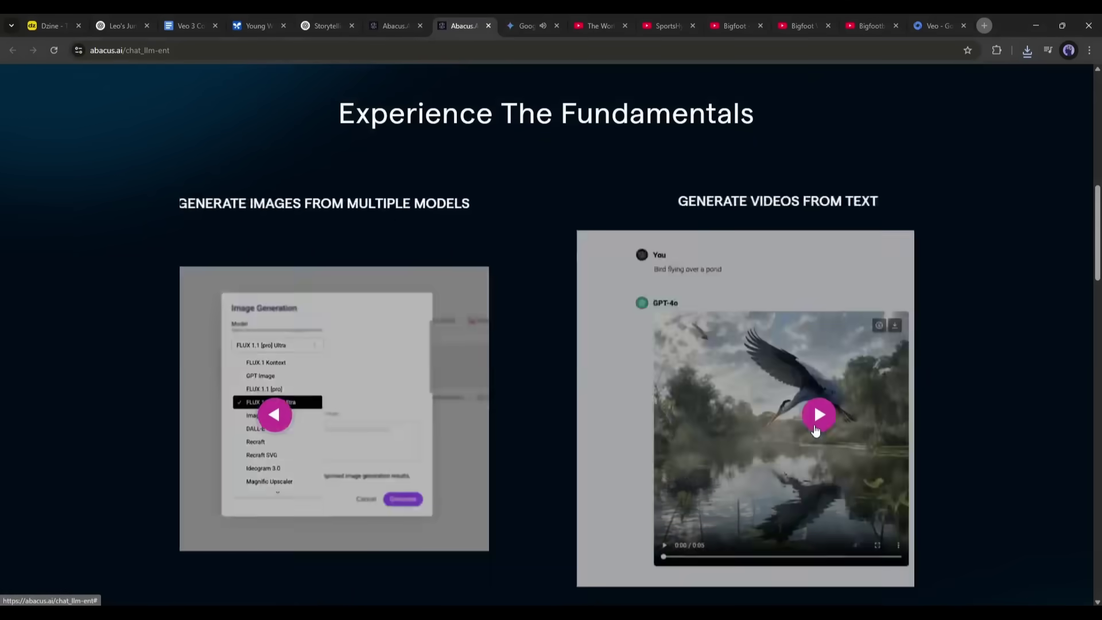
click(815, 429)
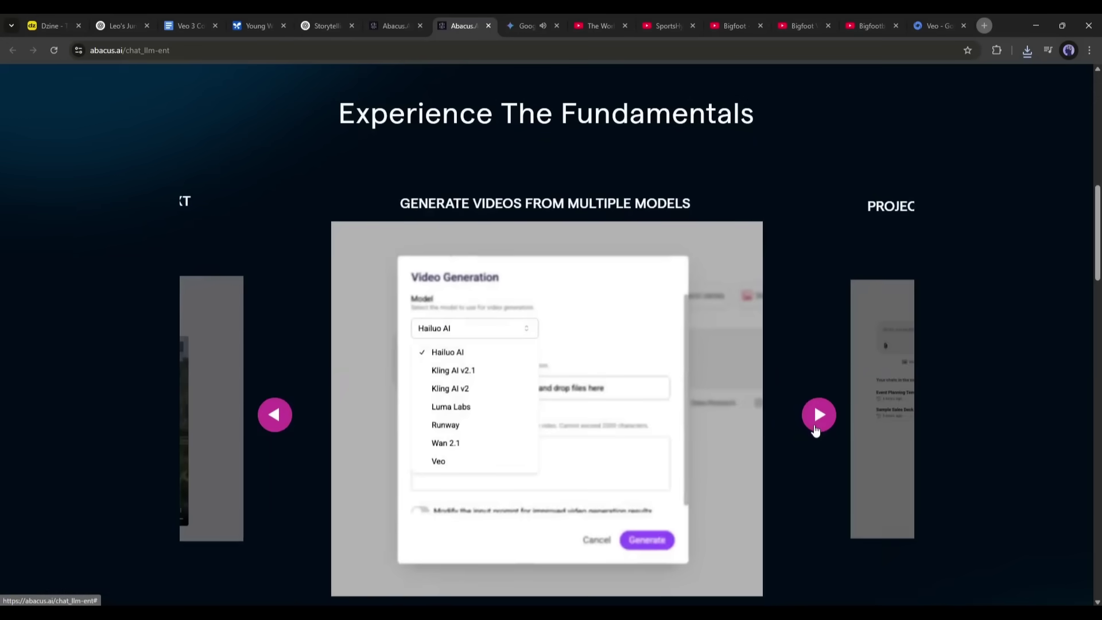
click(816, 429)
click(816, 430)
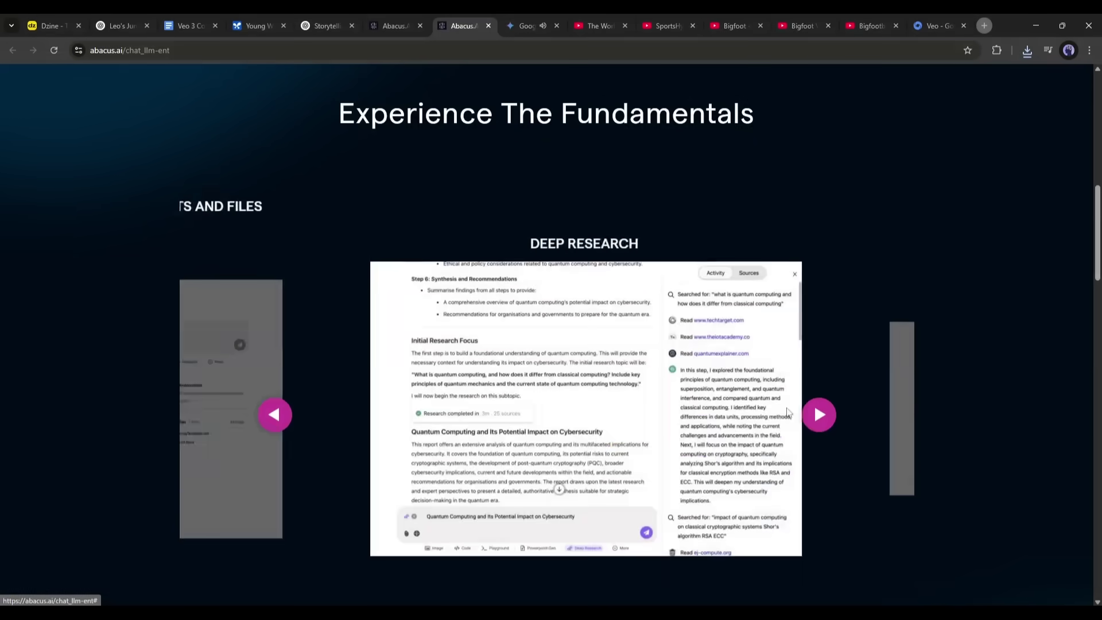
scroll(739, 407, up, 7)
scroll(739, 407, up, 4)
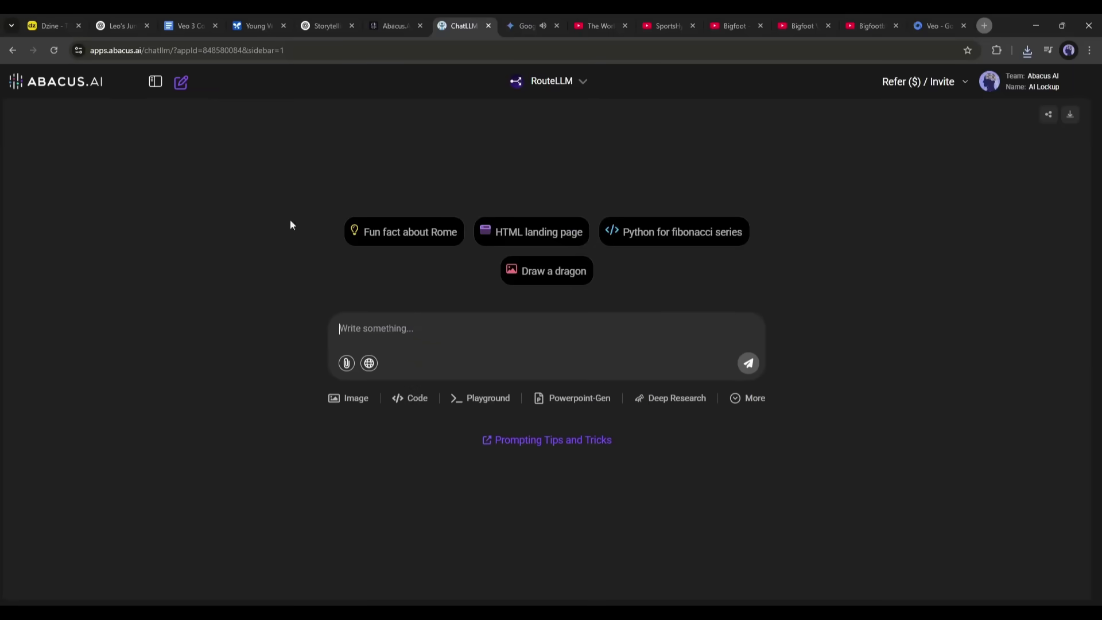
Step: Review the chat model list filtered to LLMs and keep RouteLLM as the model
click(558, 85)
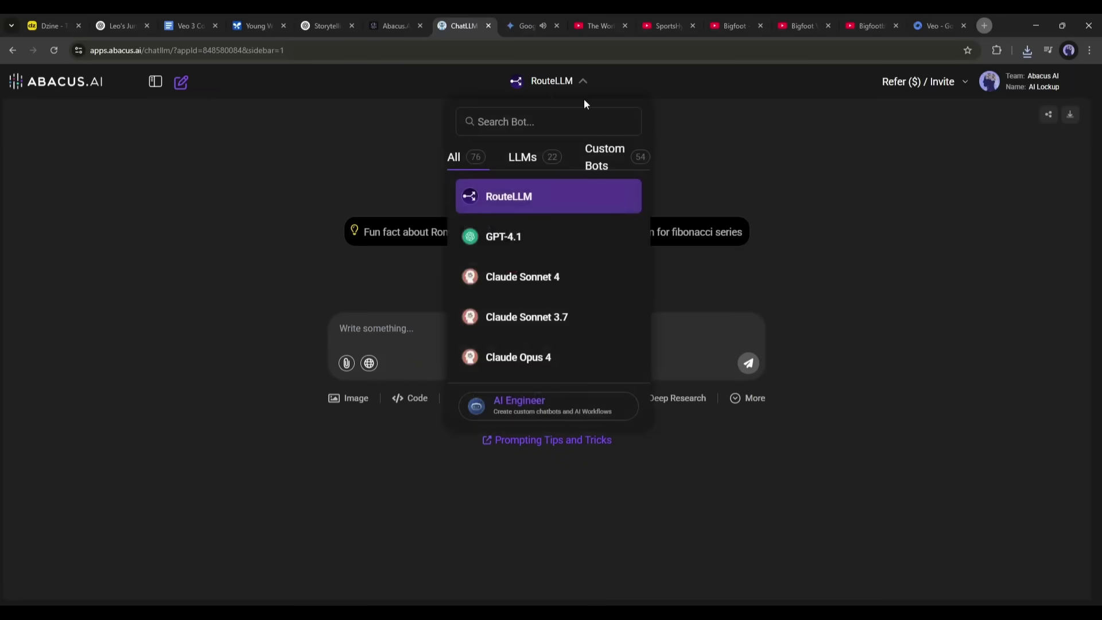
click(539, 159)
scroll(542, 224, down, 5)
scroll(534, 229, down, 7)
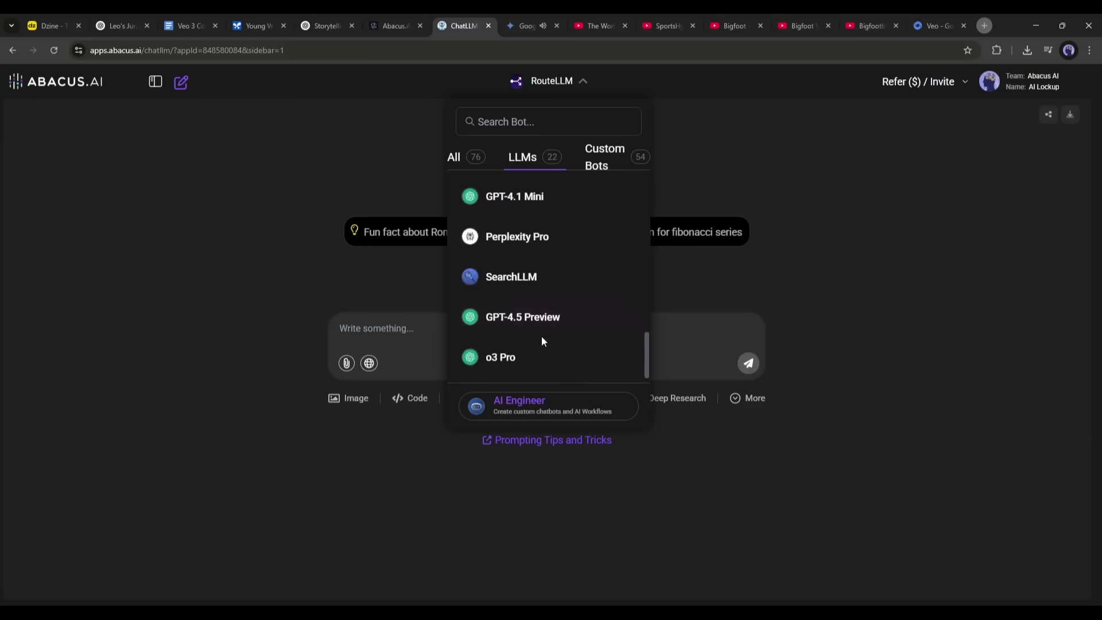
scroll(537, 344, up, 8)
scroll(534, 347, up, 6)
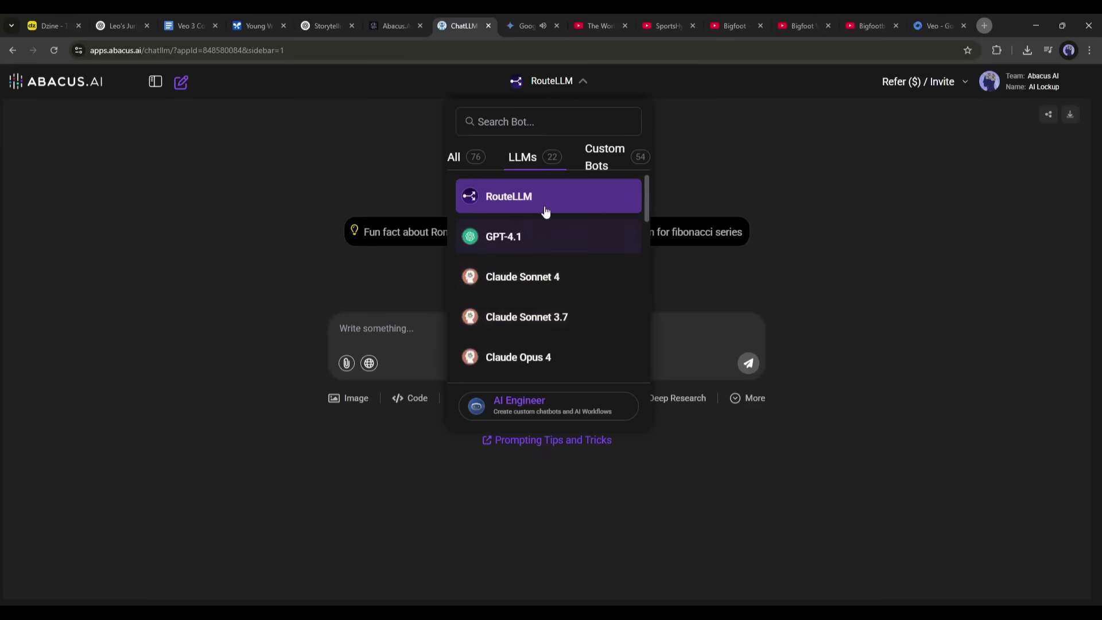
click(540, 208)
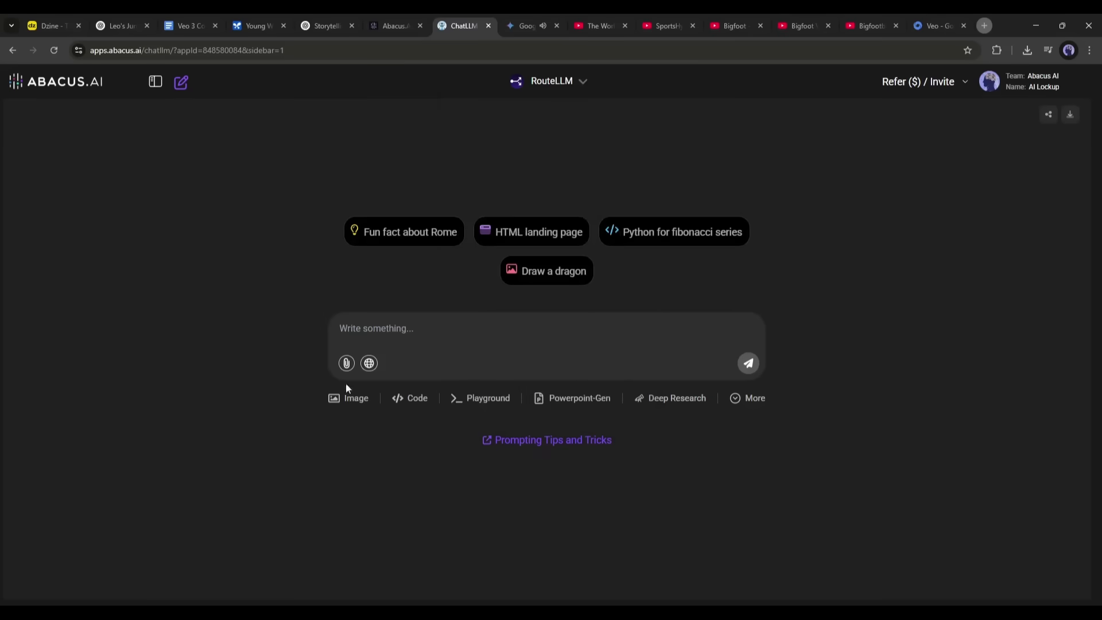
Step: Look over the image generation models, dismiss that dialog, and bring up Video-Gen settings
click(346, 404)
click(499, 236)
scroll(499, 456, down, 1)
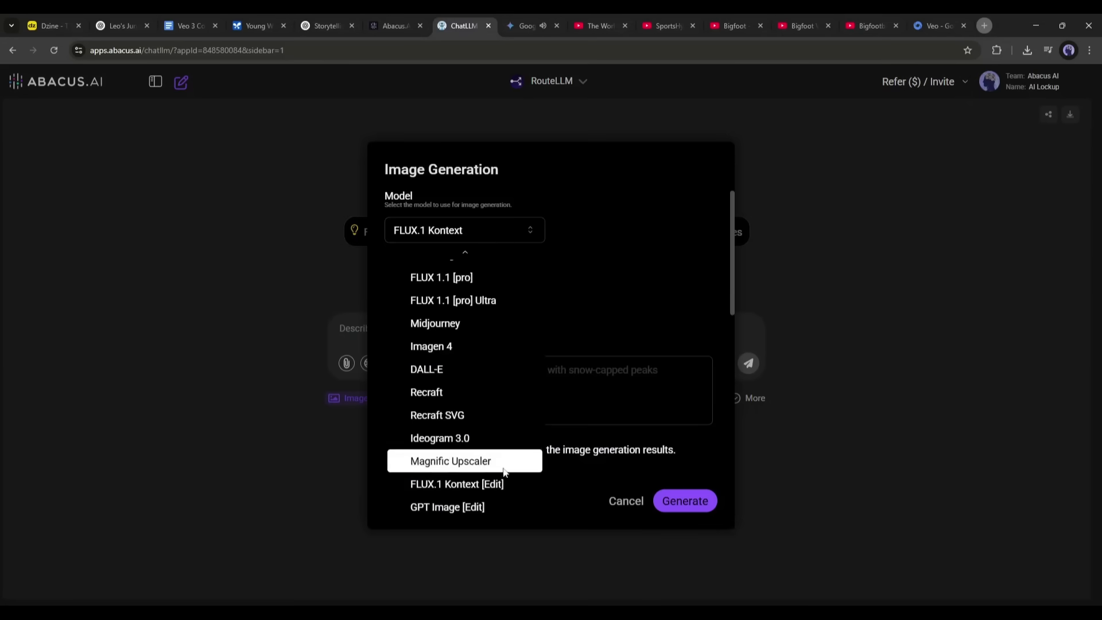
click(616, 498)
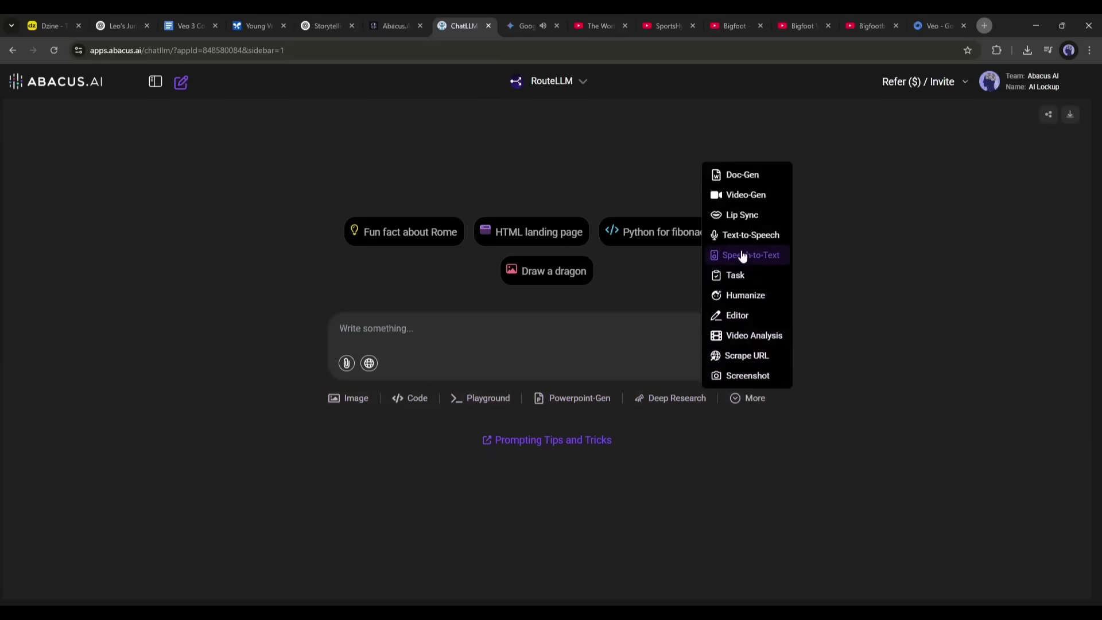
click(738, 198)
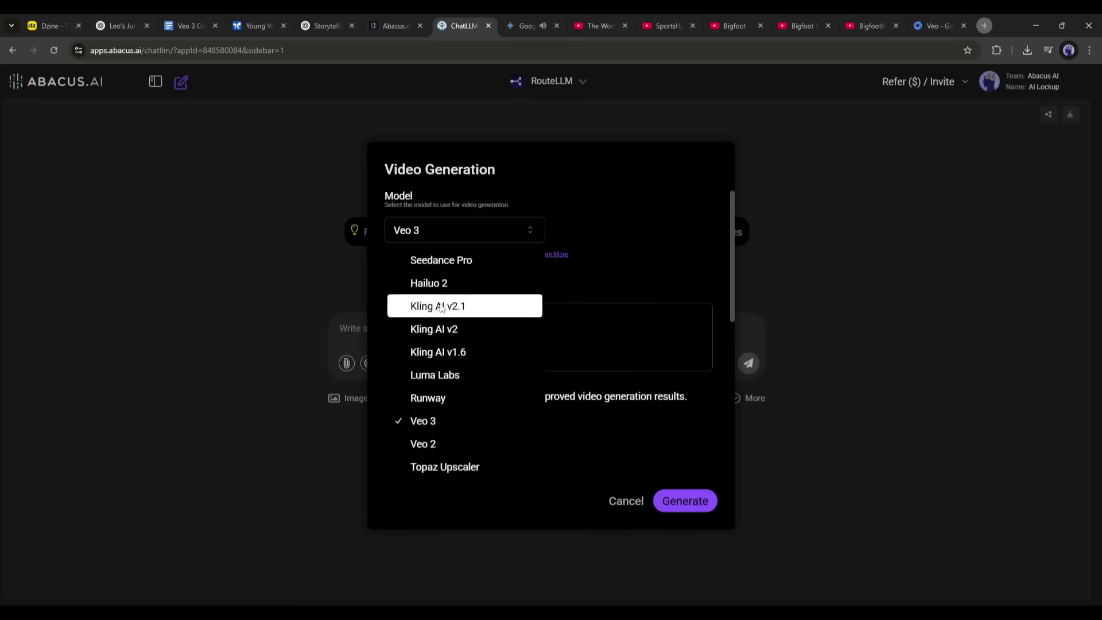
Step: Generate the pasted scene as a Veo 3 video at 16:9 aspect ratio and 8s duration
click(440, 423)
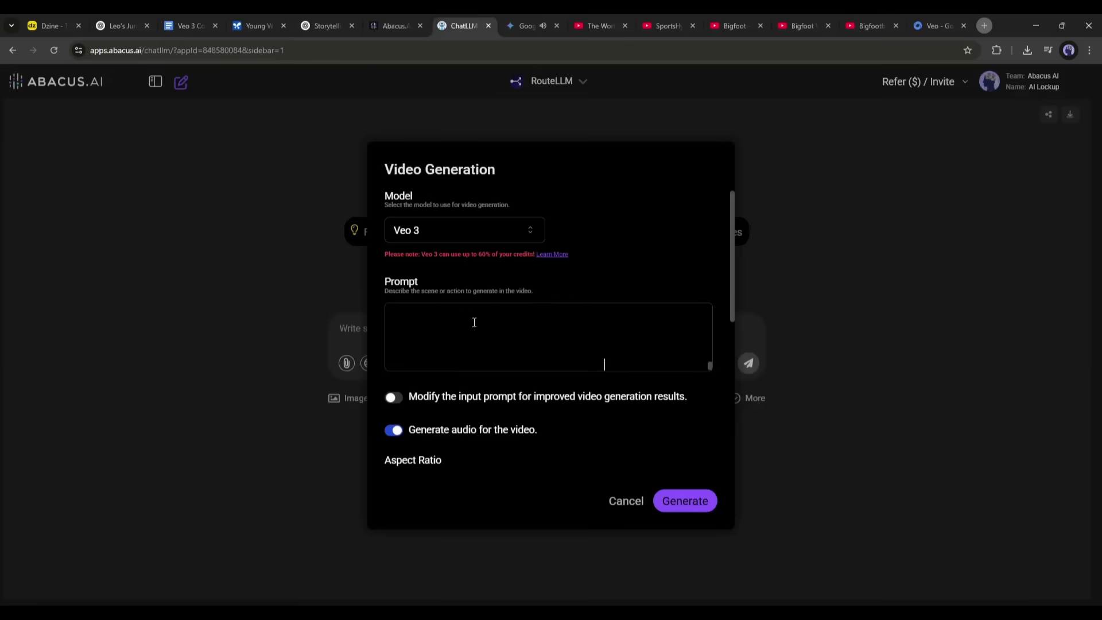
scroll(496, 327, up, 15)
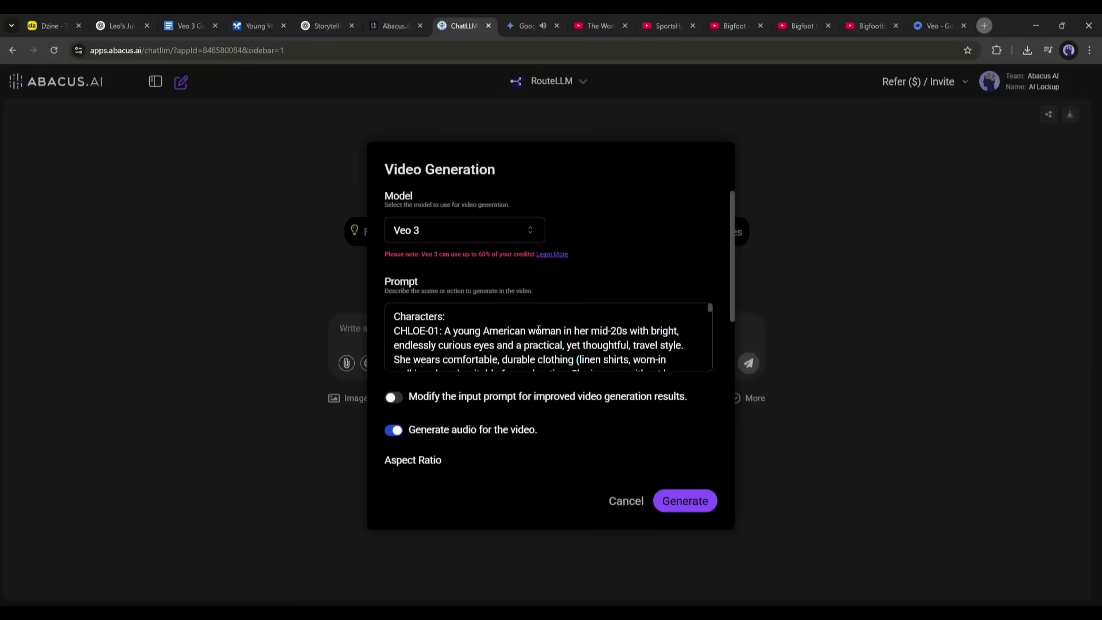
scroll(539, 330, down, 10)
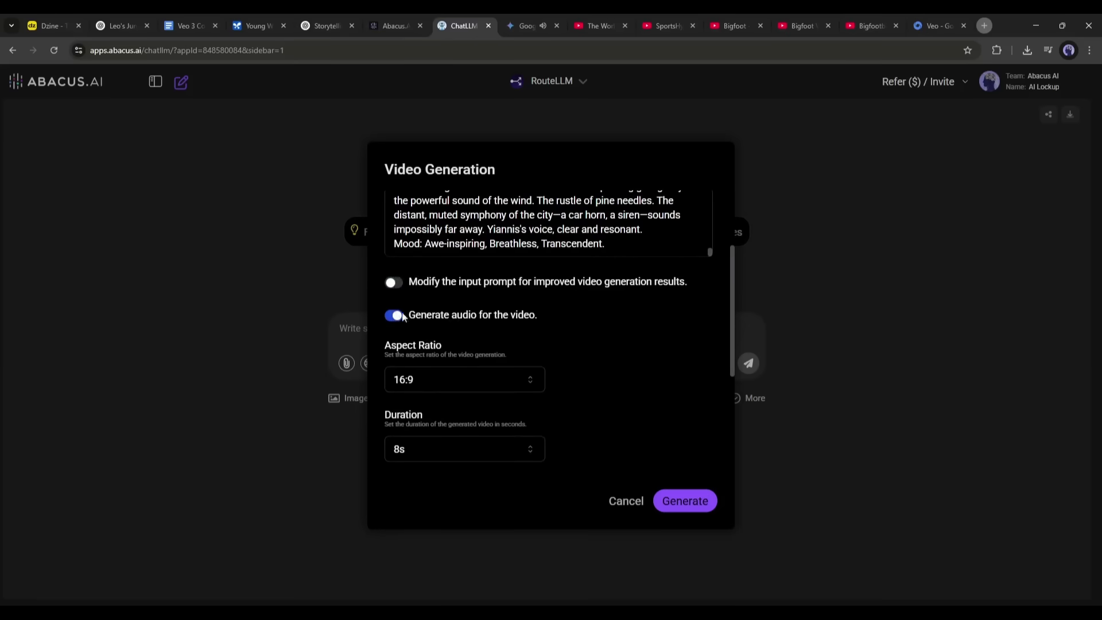
scroll(459, 287, down, 1)
click(447, 316)
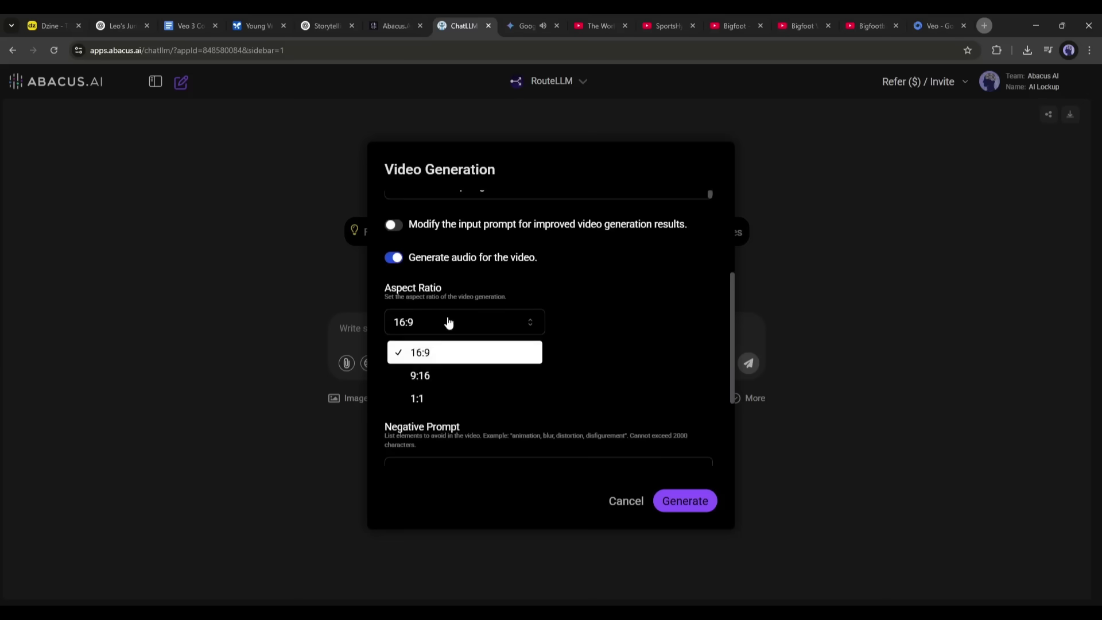
click(447, 316)
scroll(449, 327, down, 1)
scroll(449, 333, down, 1)
click(456, 279)
click(455, 283)
scroll(451, 310, down, 1)
click(445, 329)
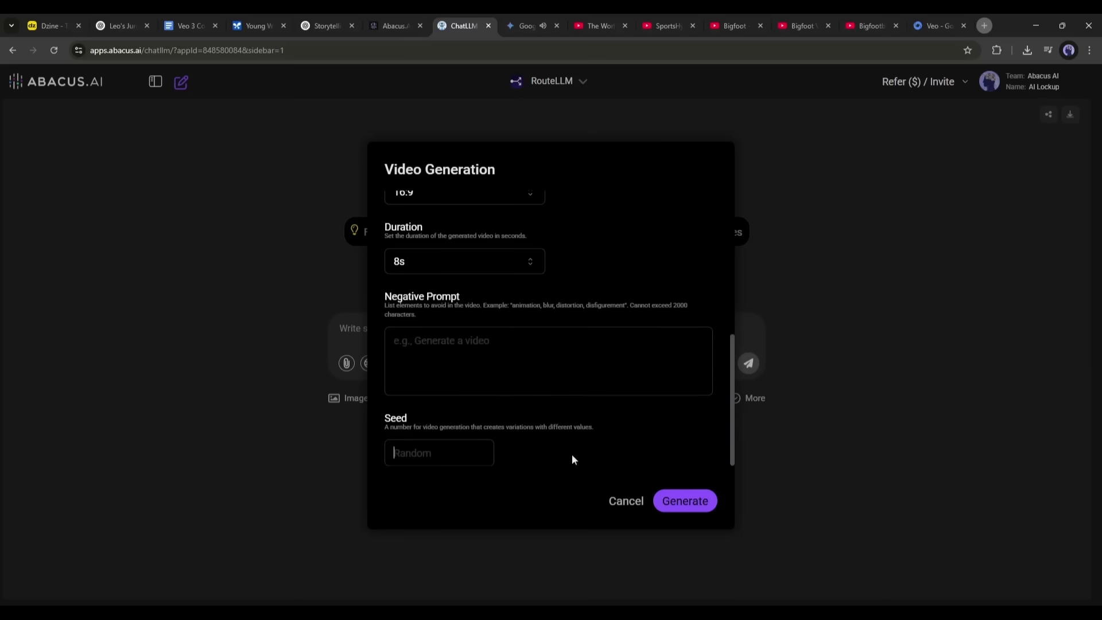
click(685, 501)
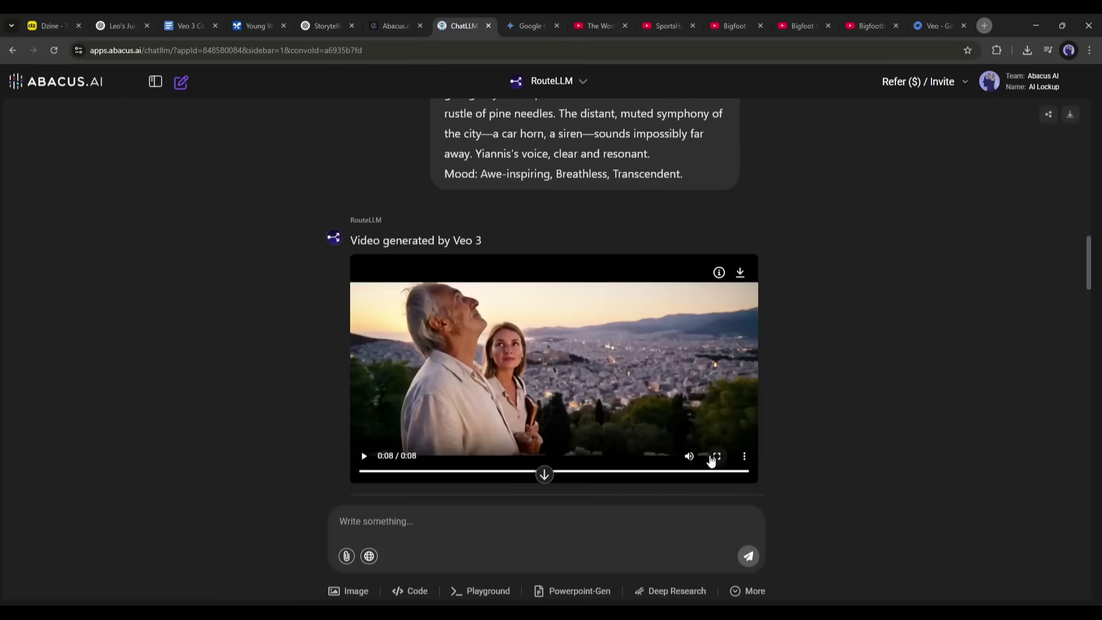
Step: Replay the generated clip full screen, then select the Scene 6 text in AI Studio
click(712, 458)
click(703, 451)
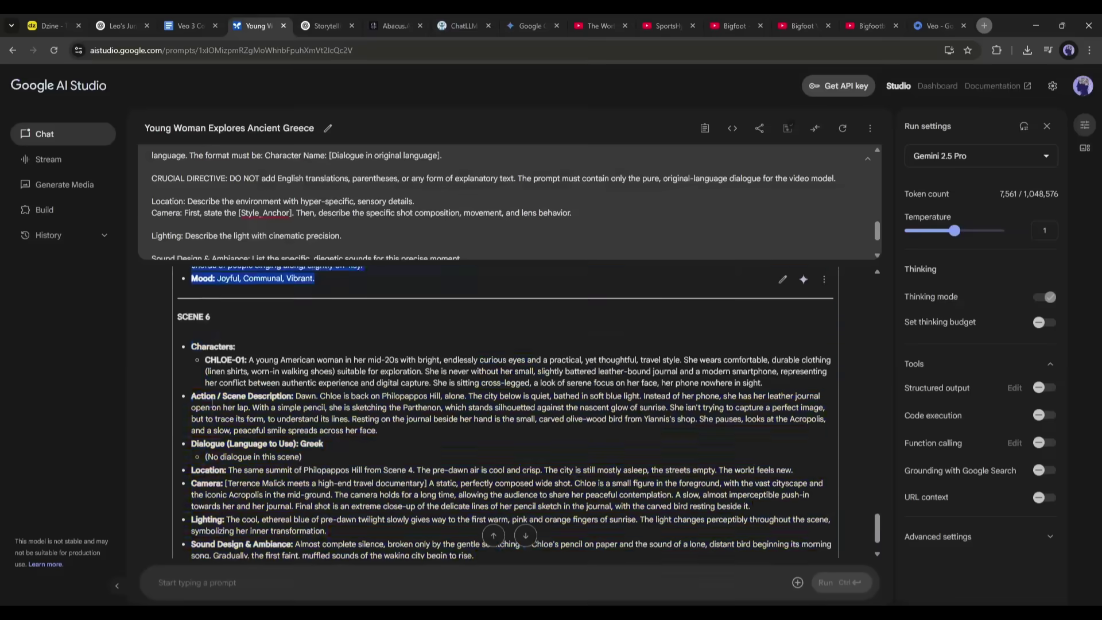
drag(191, 295, 226, 416)
click(459, 25)
click(749, 591)
Step: Generate the Scene 6 dawn sketching video with Veo 3, then open a new AI Studio chat
click(738, 386)
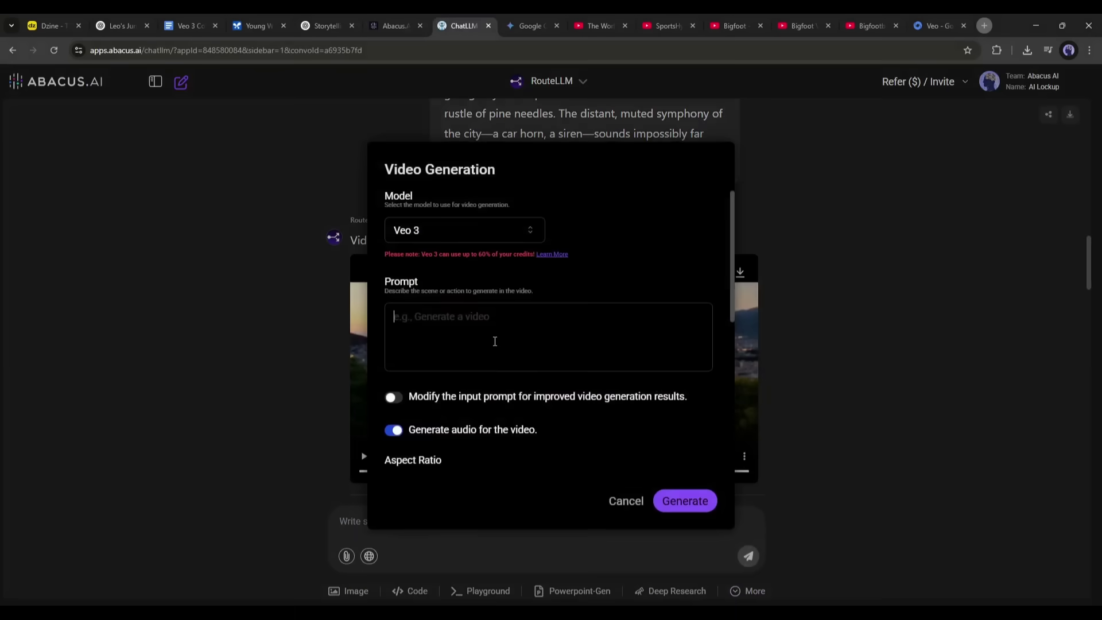
scroll(494, 356, down, 1)
scroll(488, 430, down, 4)
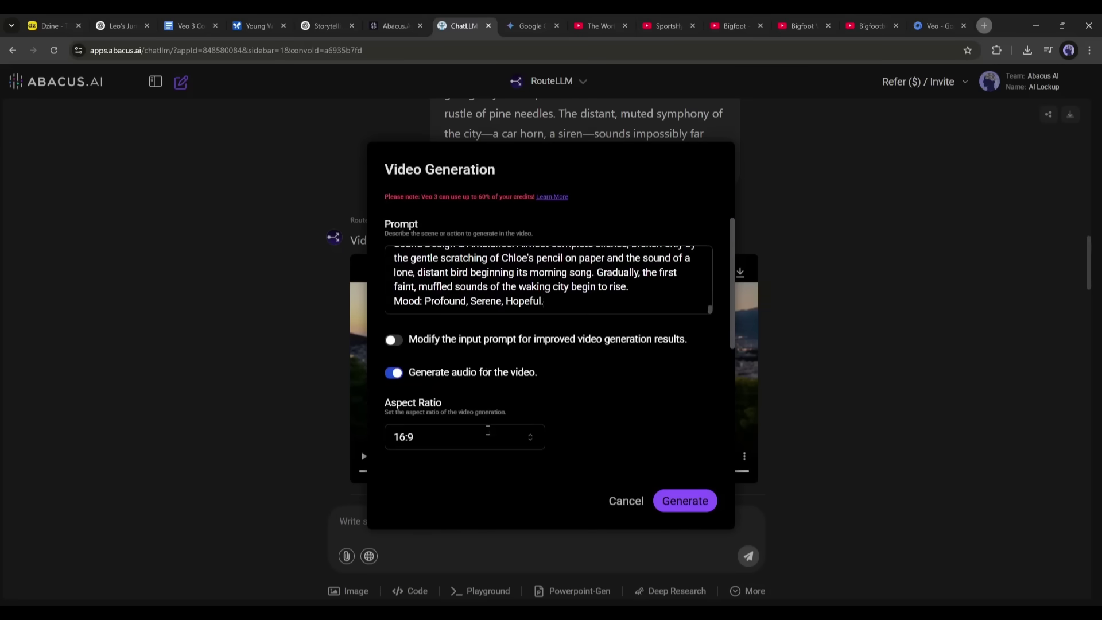
scroll(480, 430, down, 2)
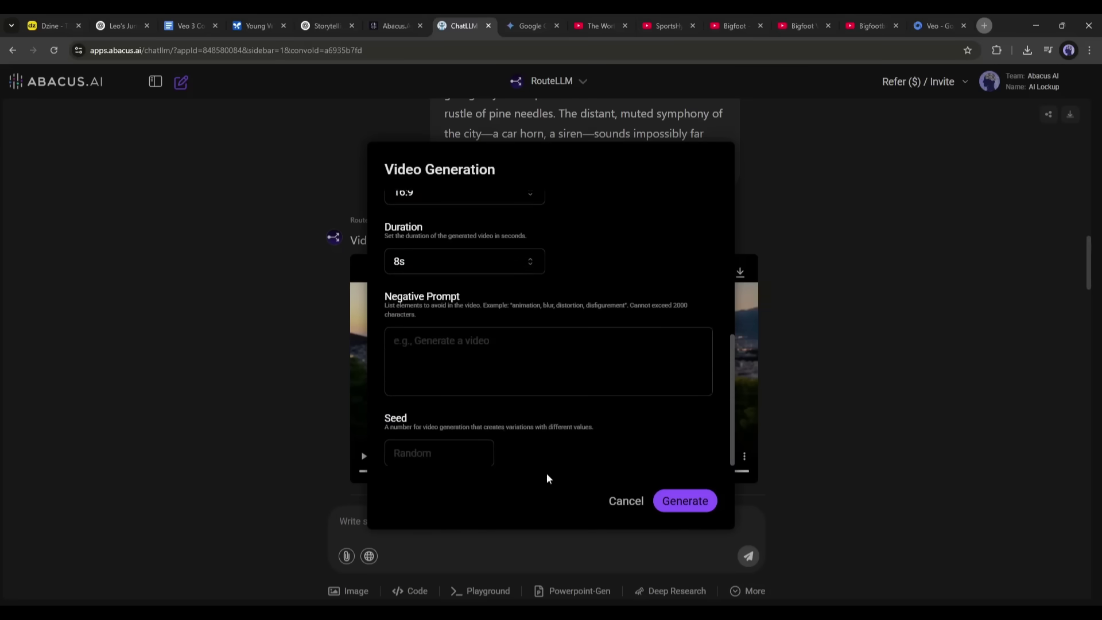
click(685, 502)
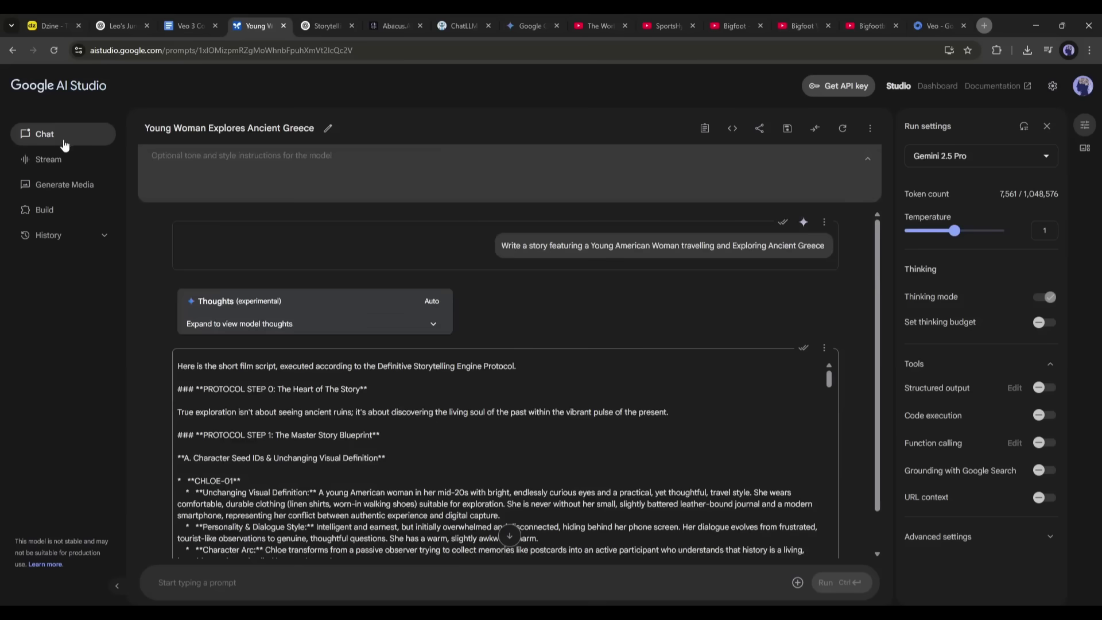
click(64, 139)
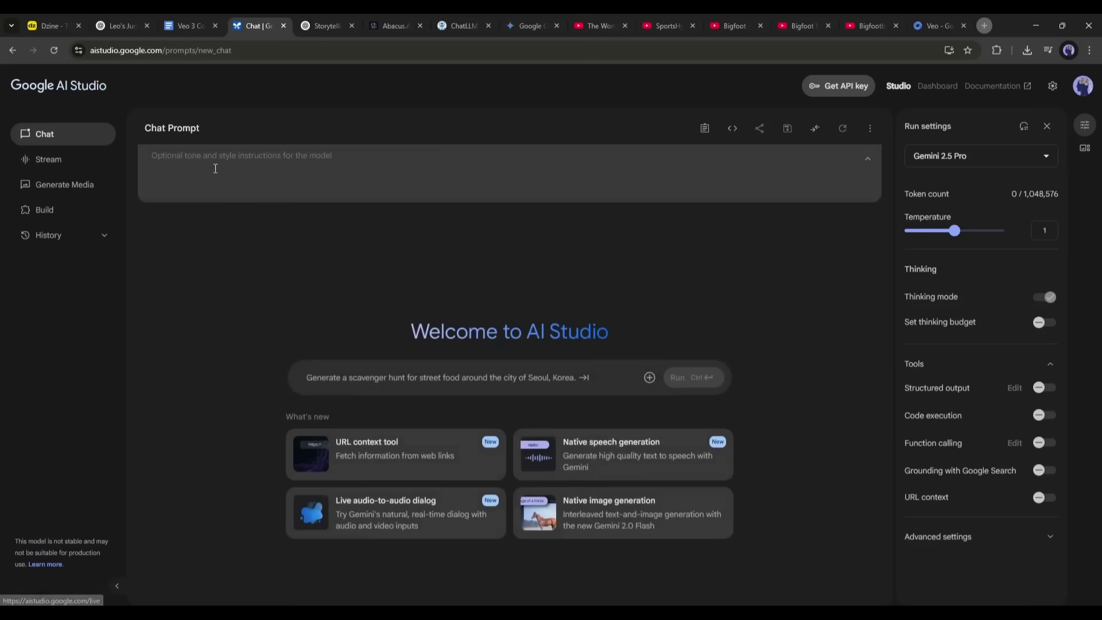
Step: Paste the storyboard template as system instructions, send the Yeti and Godzilla request, and select the output
click(231, 178)
key(ctrl+v)
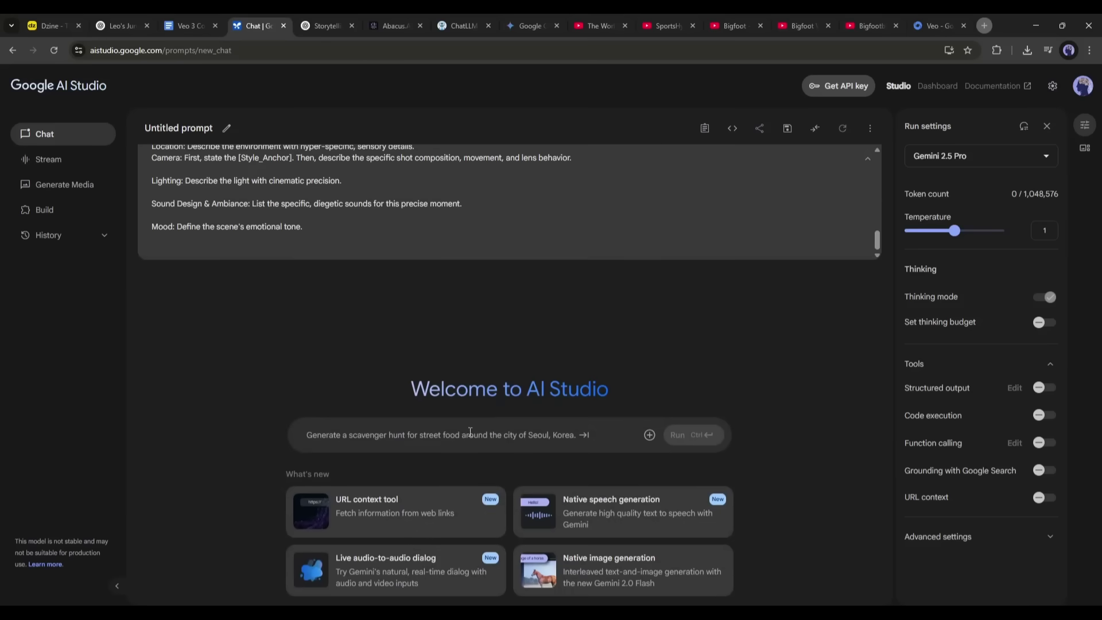
text(Create a Story featuring a Yeti and a Godzilla making Vlog Video on Tokyo City)
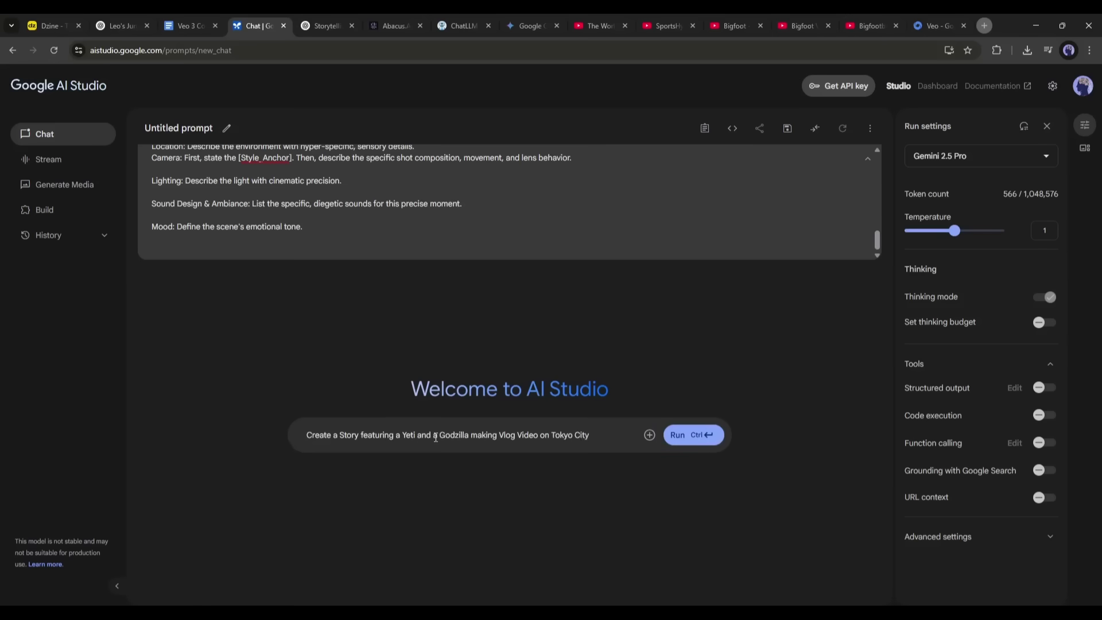
key(ctrl+Return)
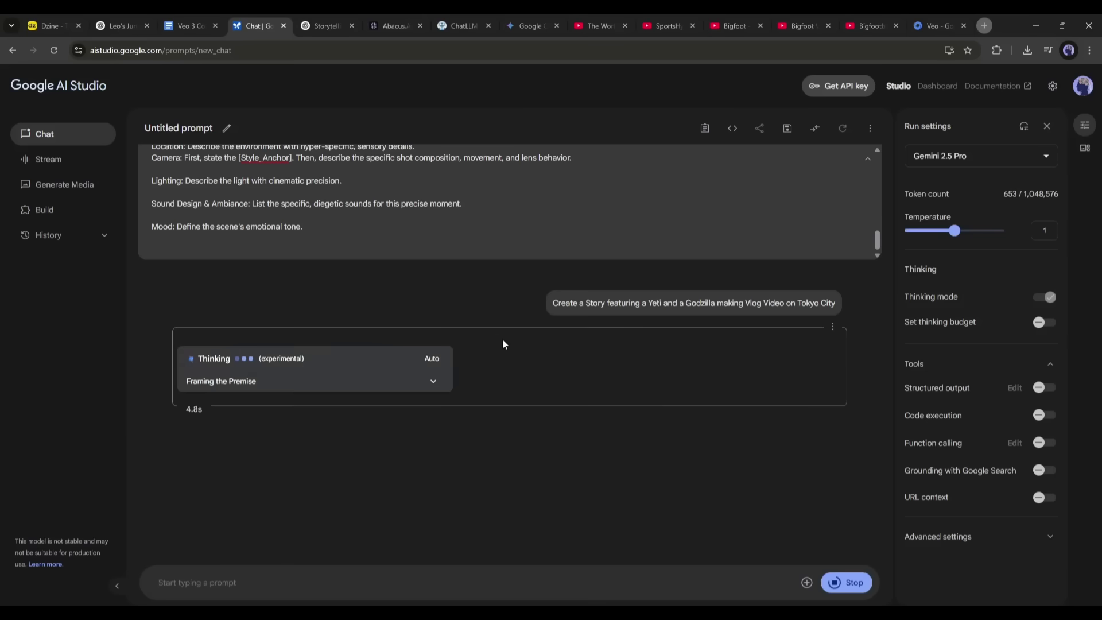
drag(189, 387, 324, 543)
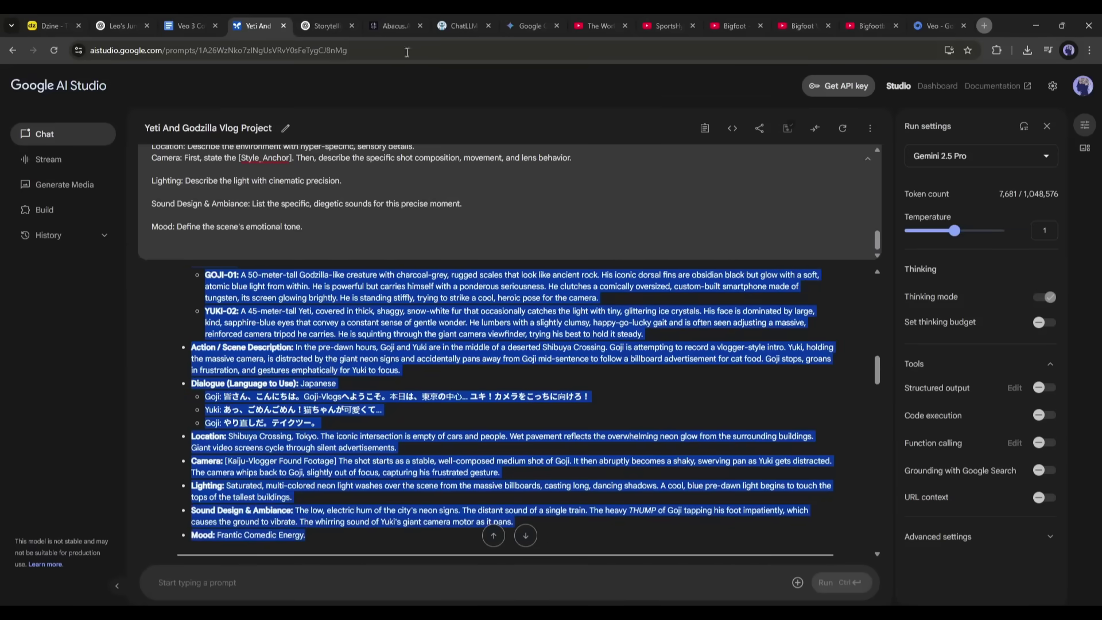
click(445, 21)
Step: Generate an 8-second 16:9 Veo 3 clip of Goji and Yuki on a frantic Tokyo street
click(752, 591)
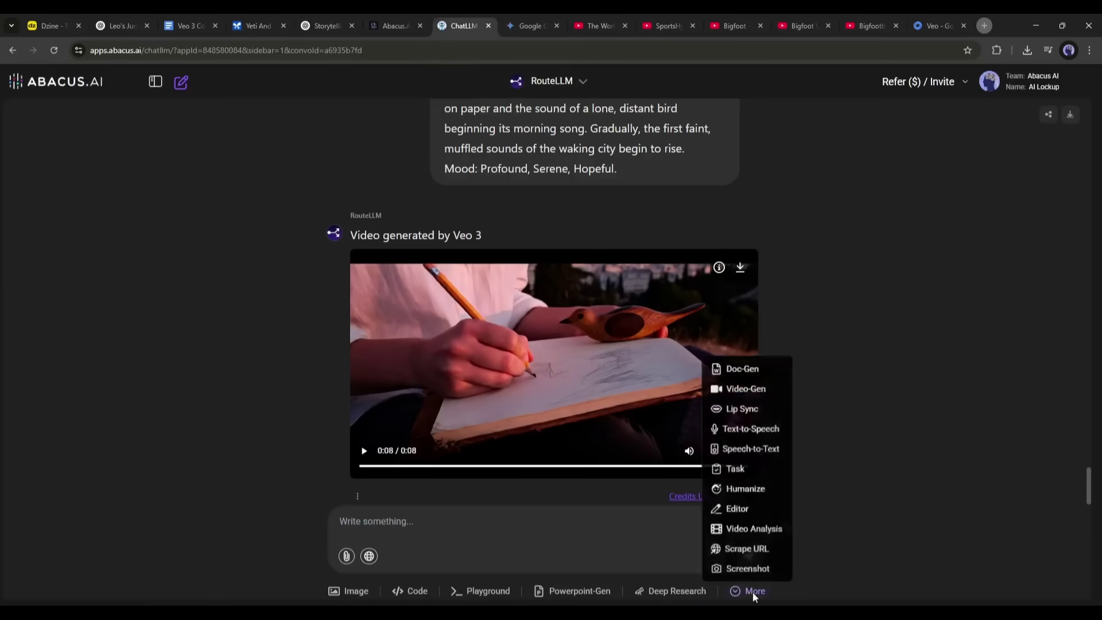
click(766, 390)
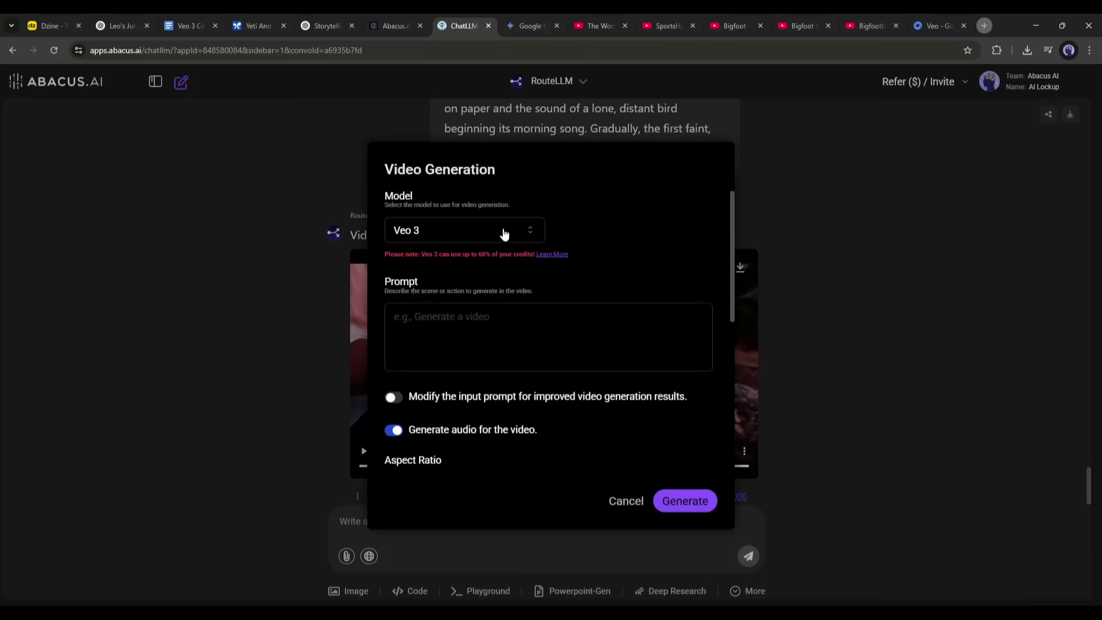
click(507, 231)
click(418, 421)
key(ctrl+v)
scroll(460, 366, down, 5)
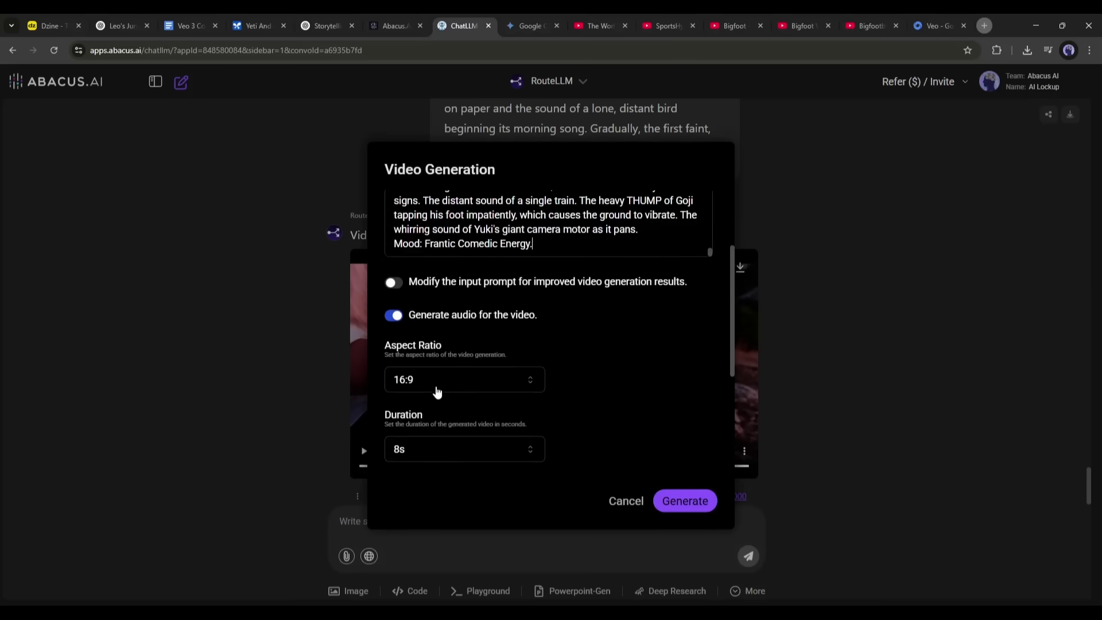
click(686, 511)
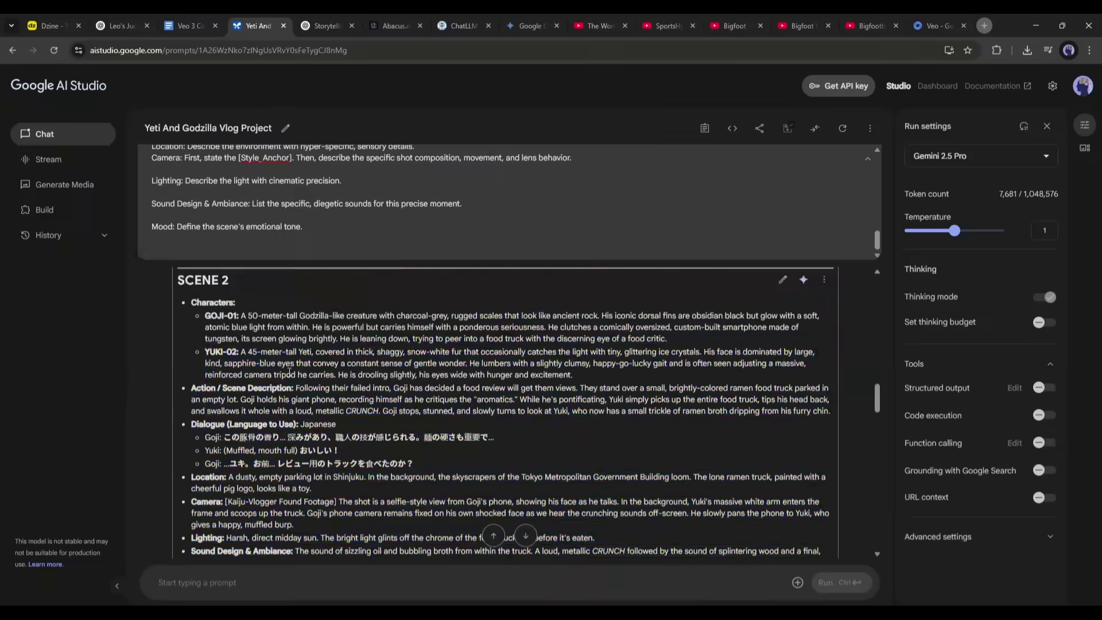
scroll(505, 402, down, 5)
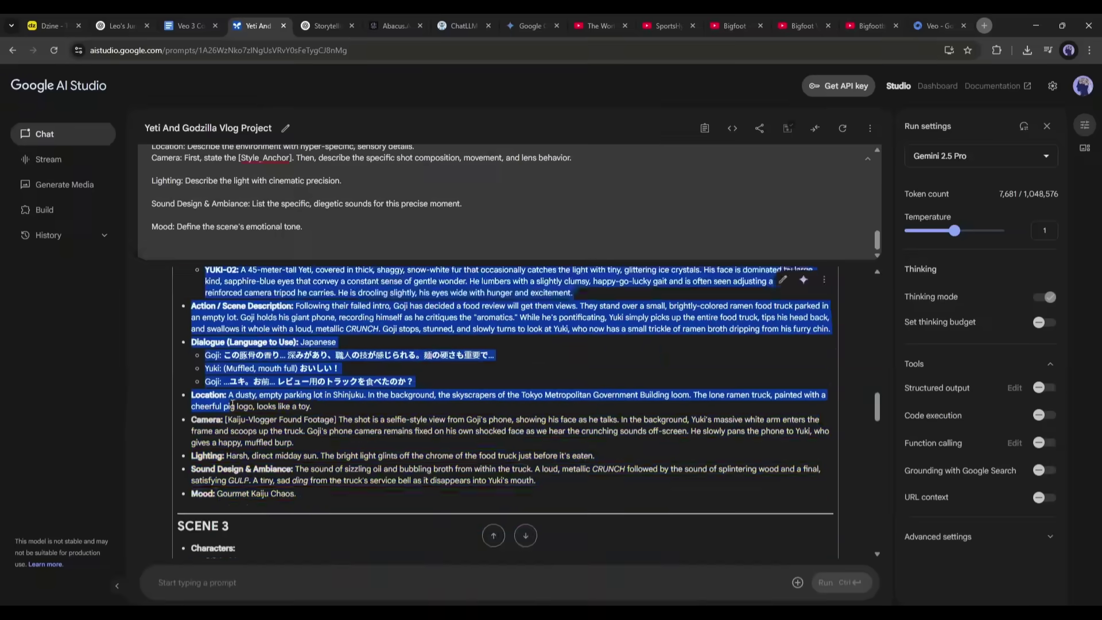
Step: Generate and play the Veo 3 Rainbow Bridge disappointment clip, then start a new empty chat
click(749, 591)
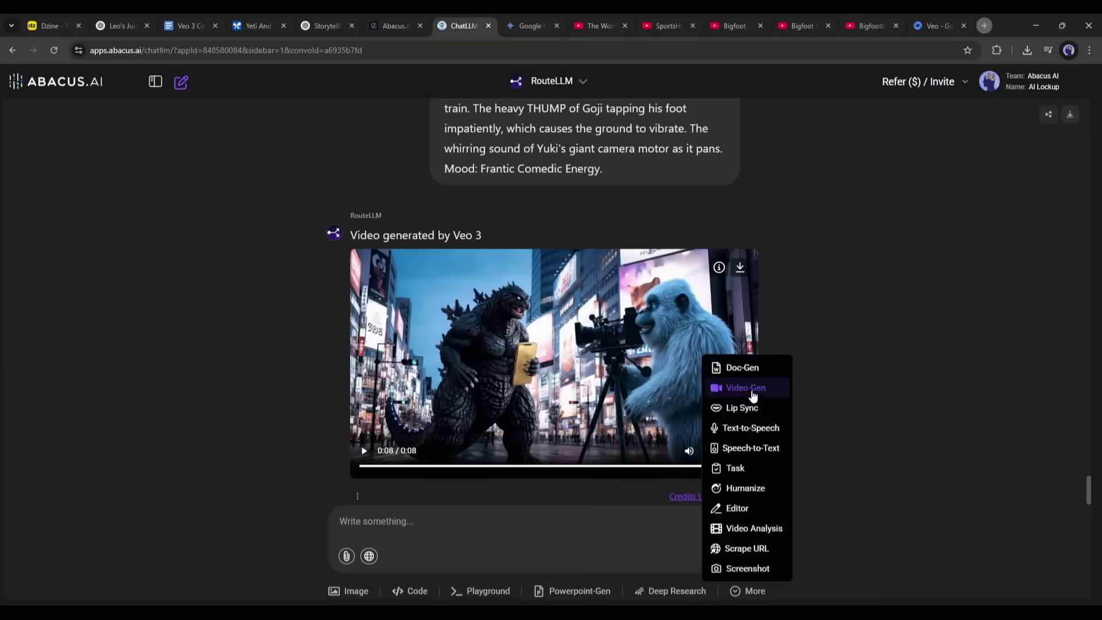
click(746, 388)
scroll(681, 500, down, 5)
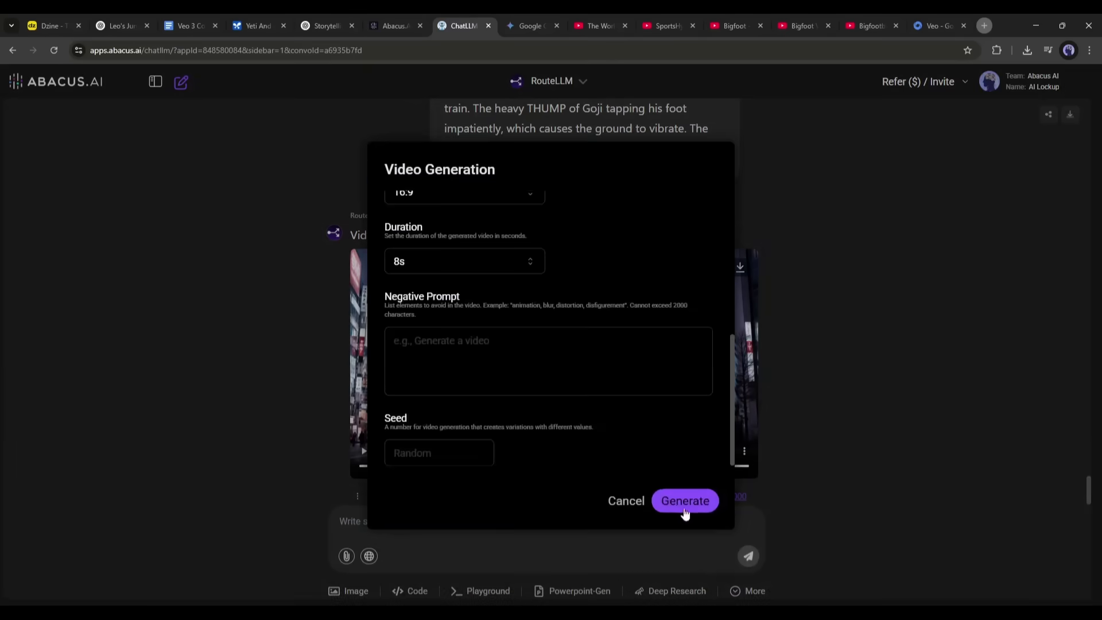
click(682, 499)
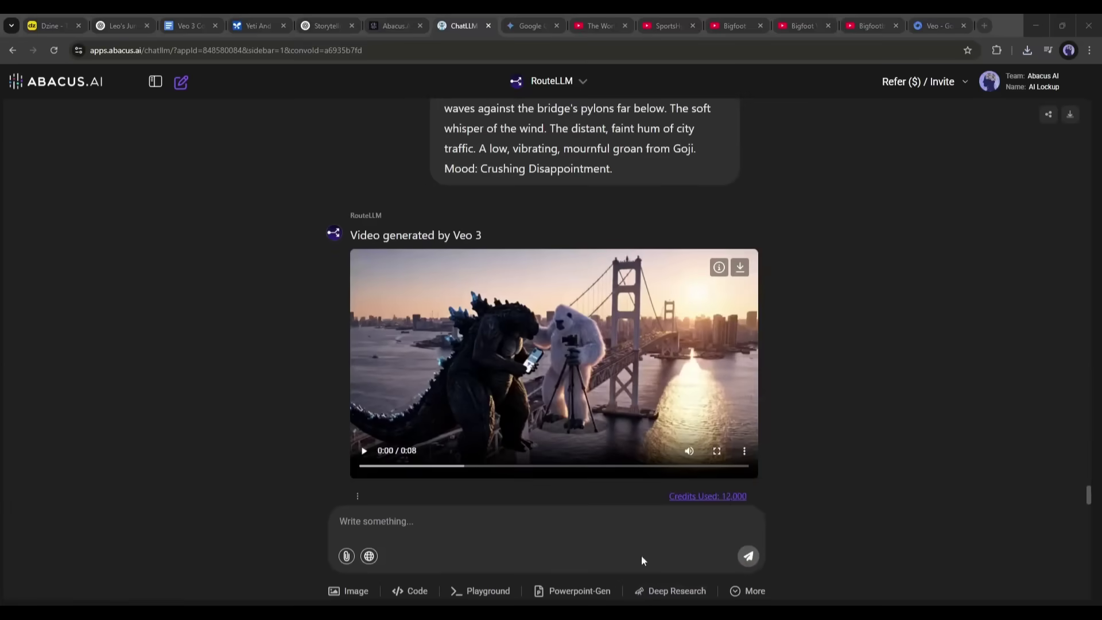
click(363, 457)
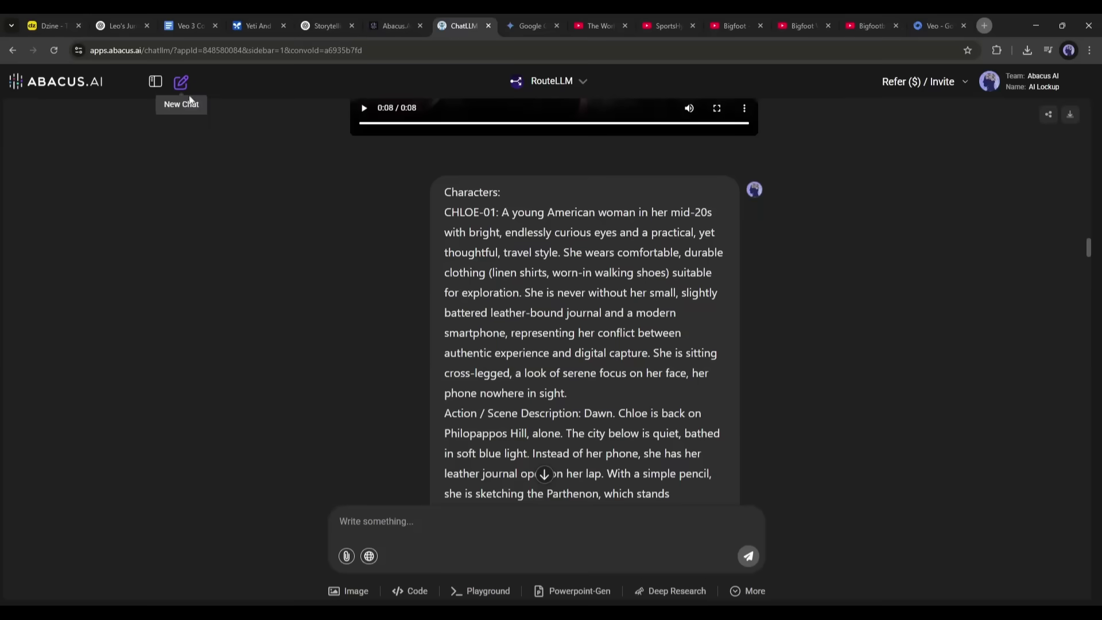
click(181, 84)
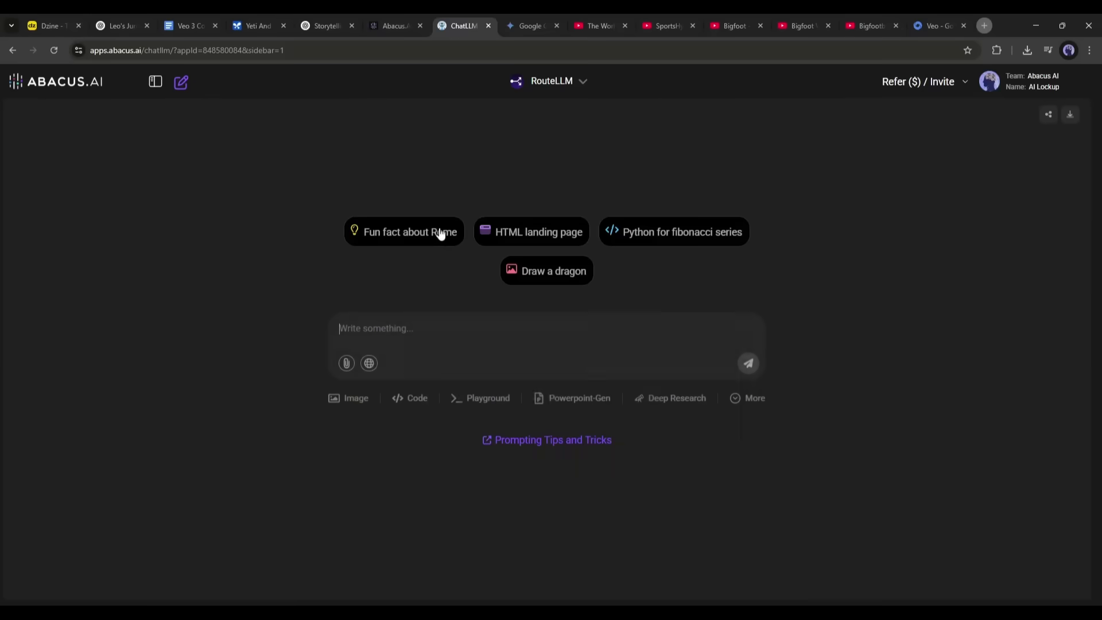
Step: Select RouteLLM as the chat model and send the storytelling engine prompt
click(555, 83)
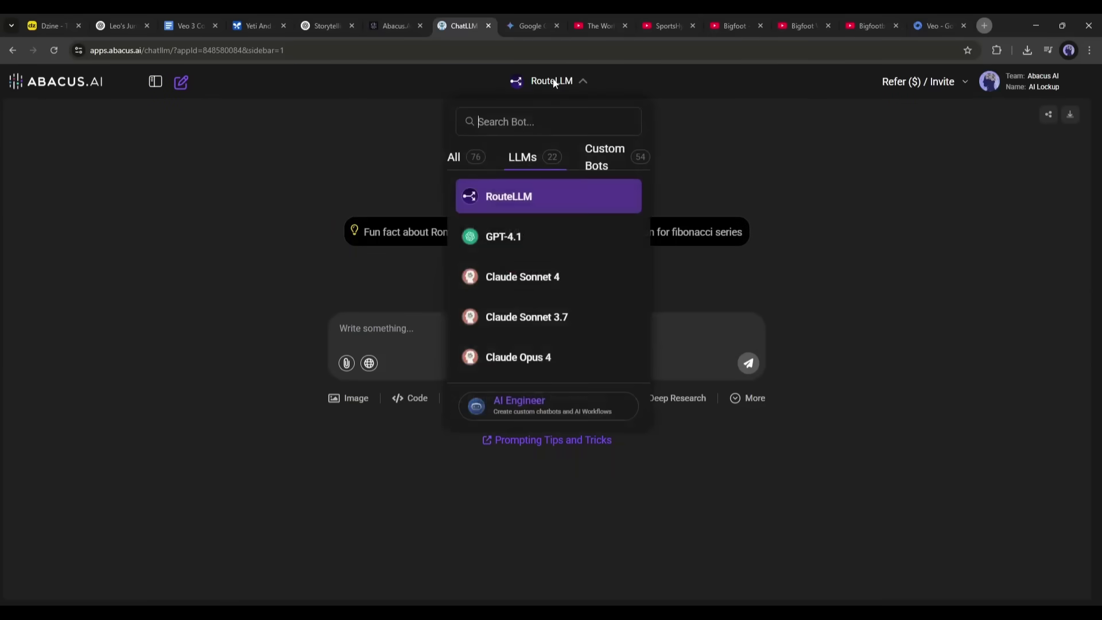
click(504, 189)
click(403, 329)
key(ctrl+v)
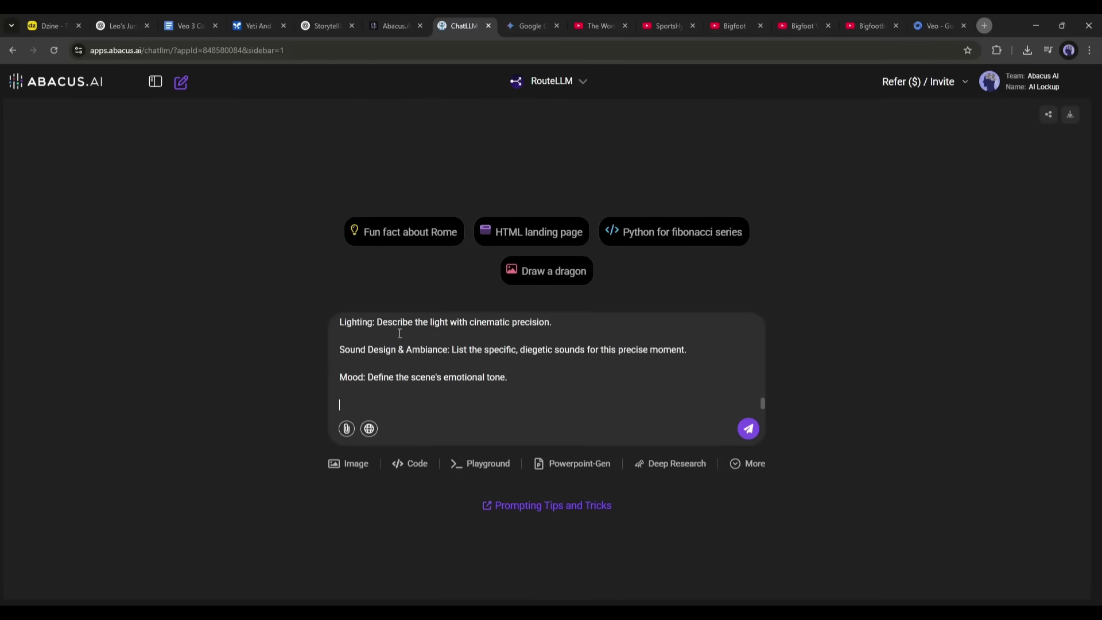
key(Return)
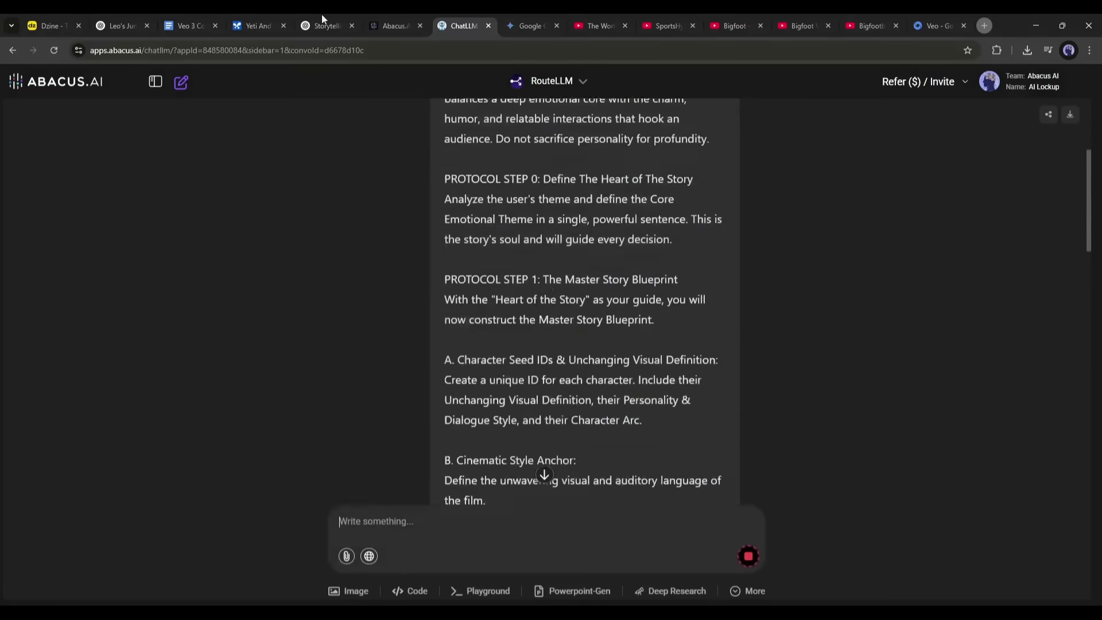
Step: Send the Yeti and Godzilla story theme and review the resulting Tokyo vlog storyboard
click(495, 524)
text(Create a Story featuring a Yeti and a Godzilla making Vlog Video on Tokyo City)
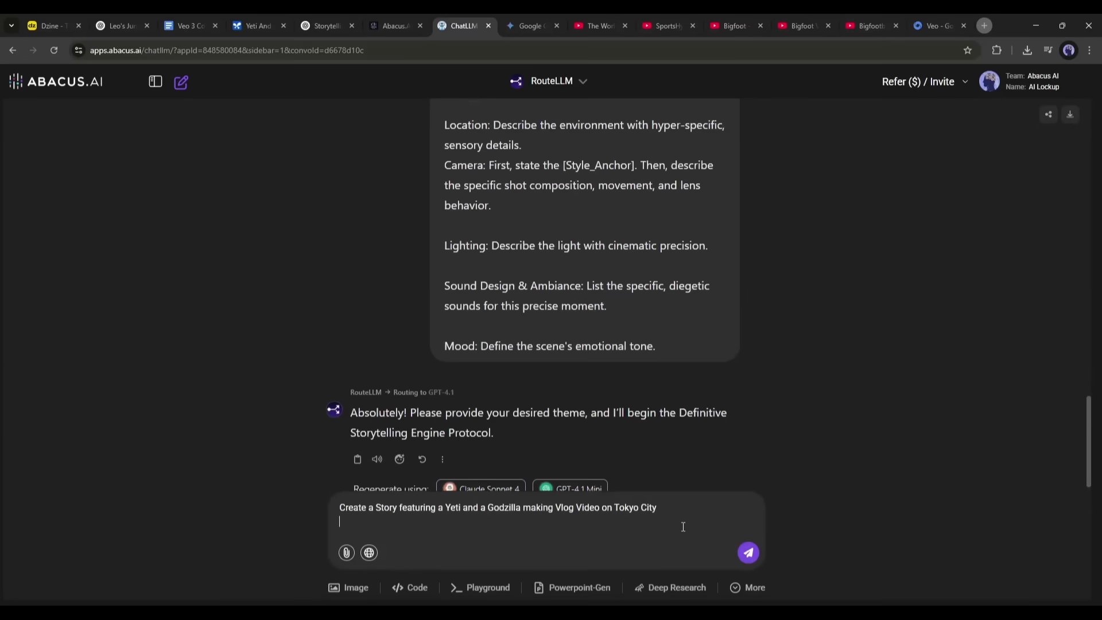
key(Return)
scroll(484, 332, down, 15)
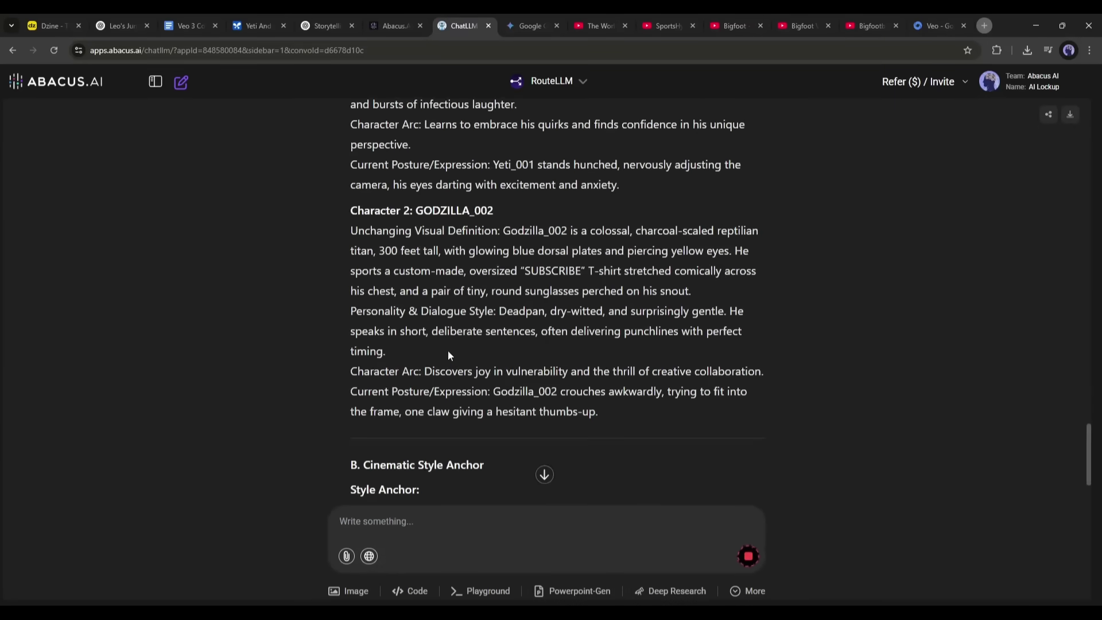
scroll(232, 279, down, 20)
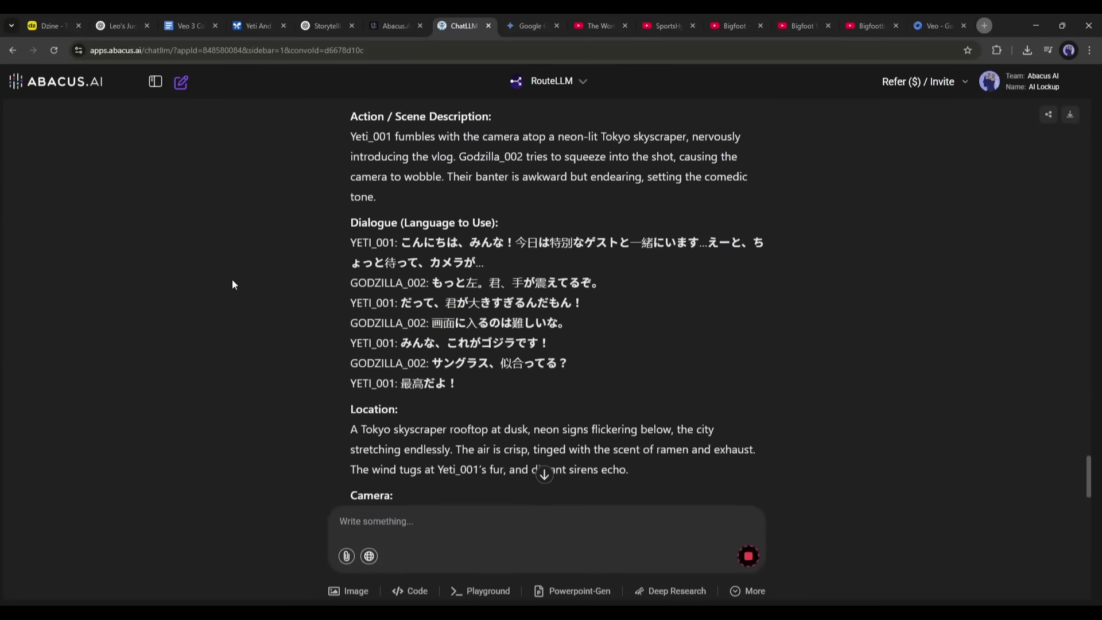
scroll(232, 279, up, 20)
Step: In a new chat, switch to AI Engineer and request a custom chatbot from the storytelling instructions
click(181, 81)
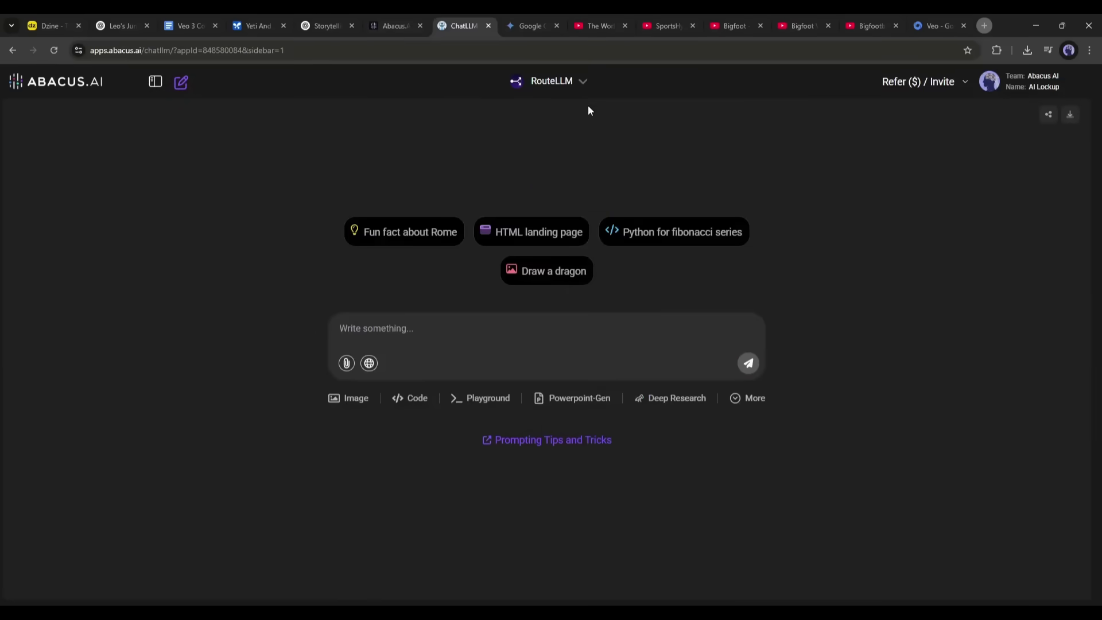
click(568, 86)
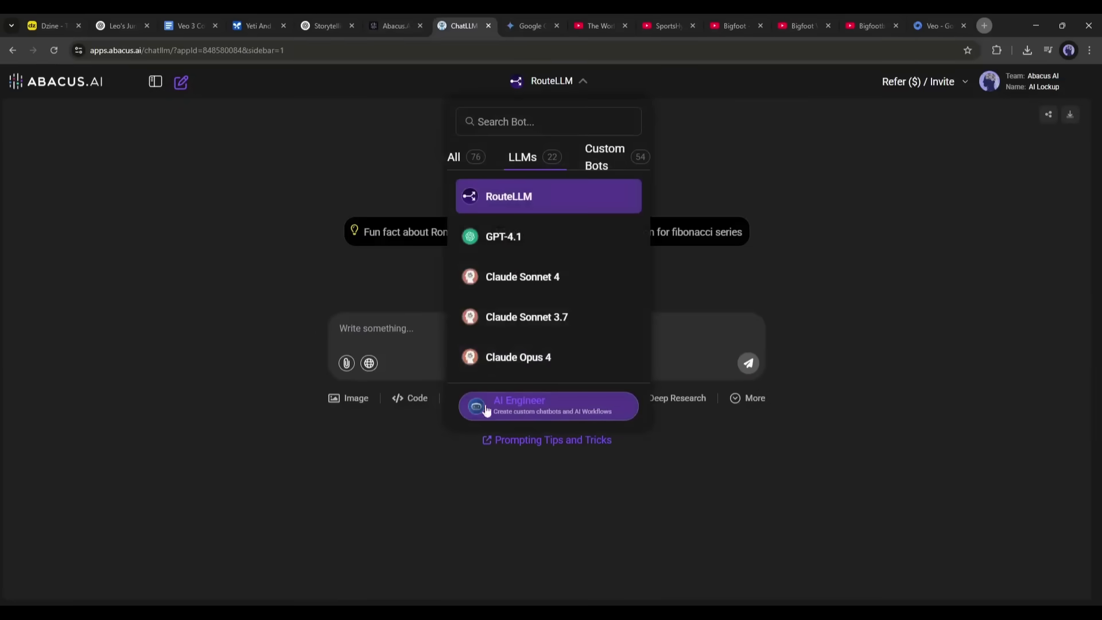
click(537, 408)
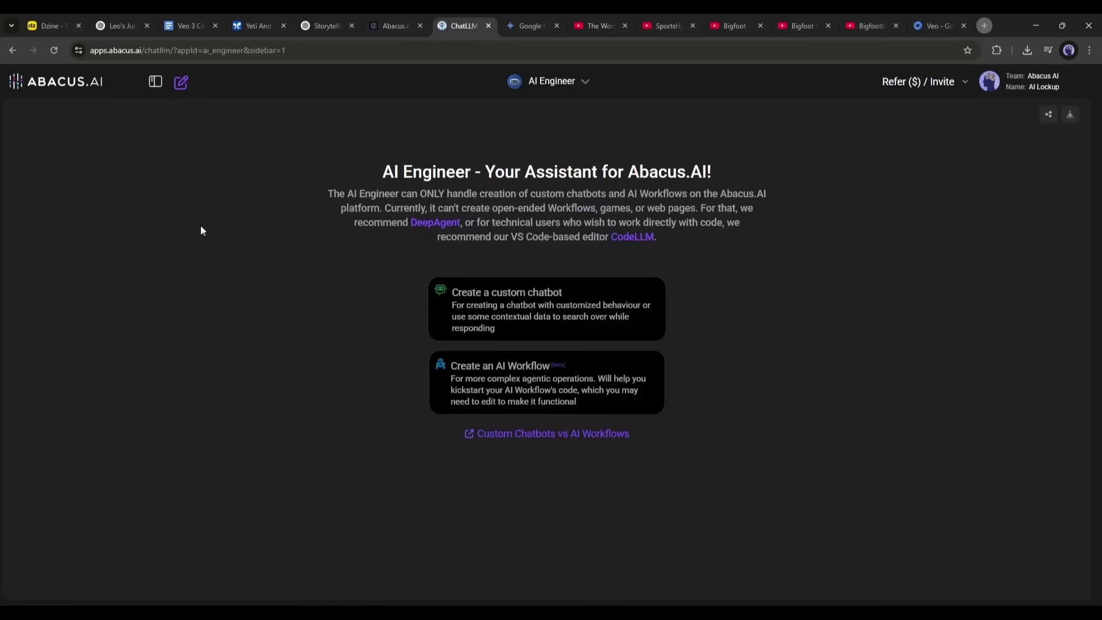
click(539, 318)
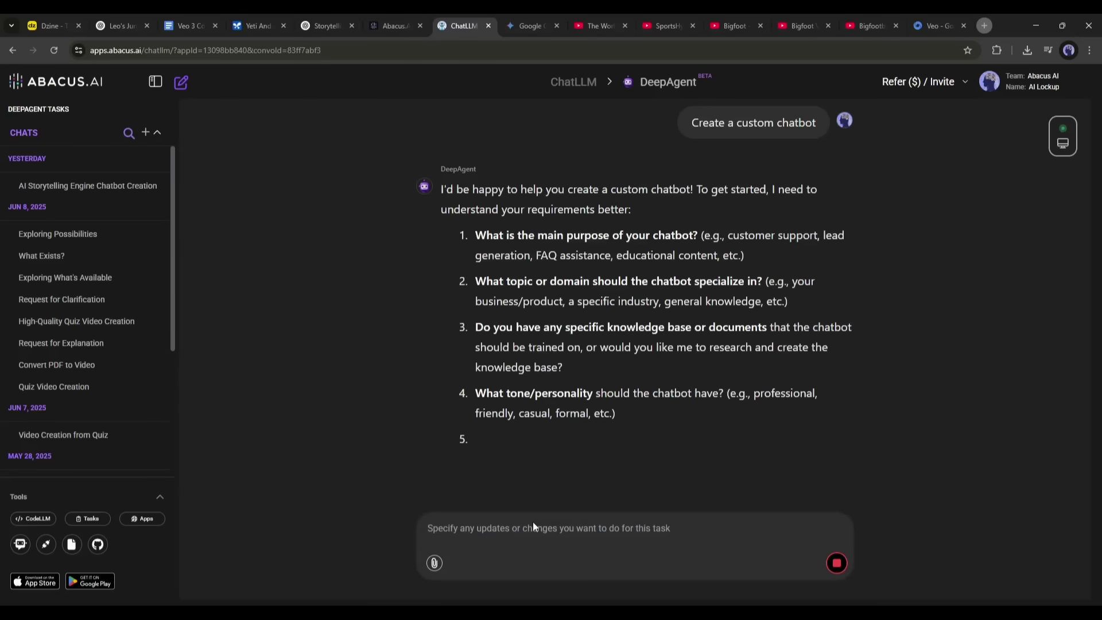
key(ctrl+v)
click(835, 564)
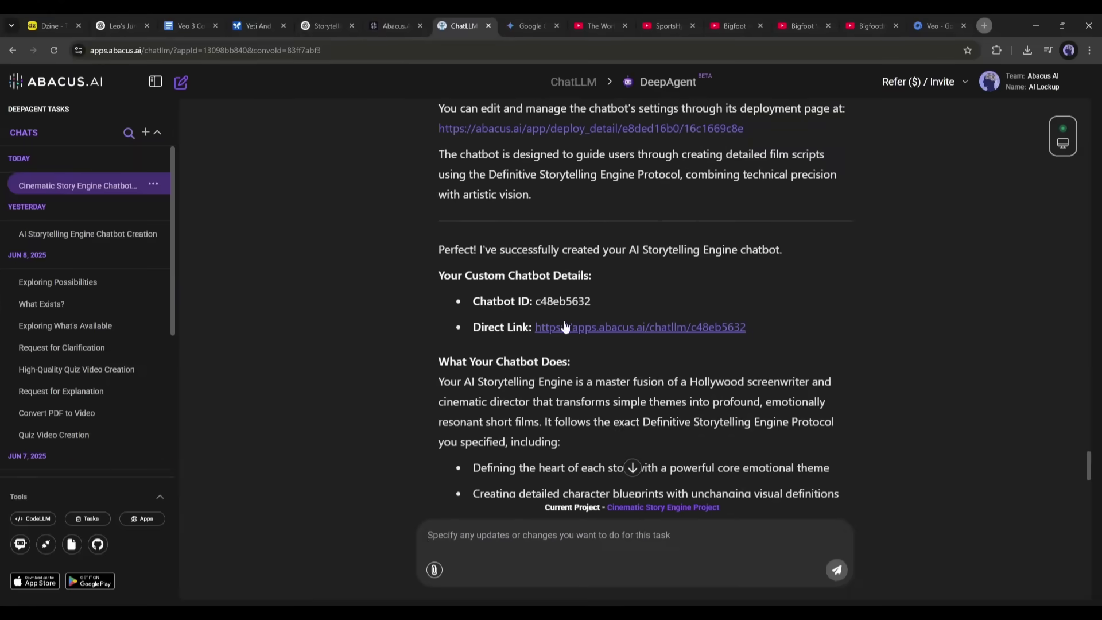
Step: Open the new Cinematic Story Engine chatbot and paste the Yeti and Godzilla theme
click(565, 332)
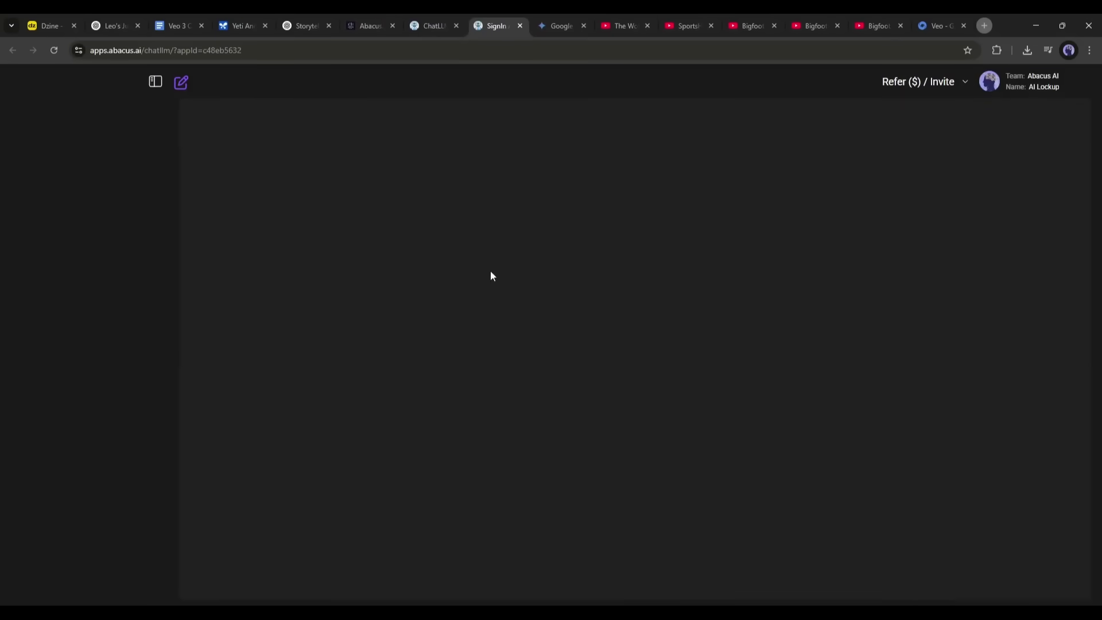
right_click(468, 296)
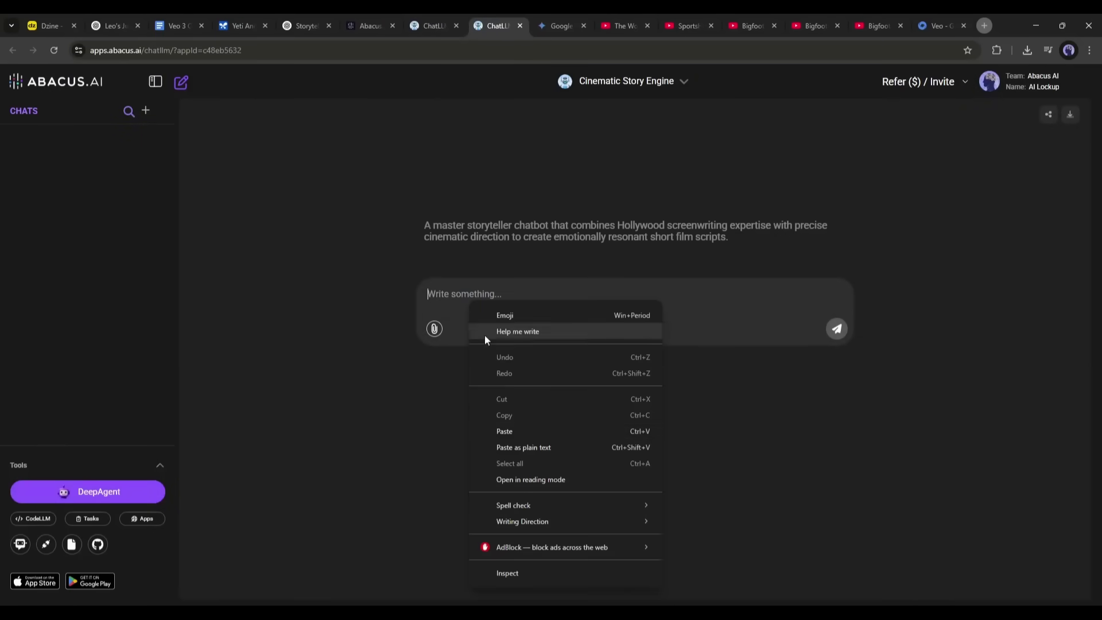
click(512, 431)
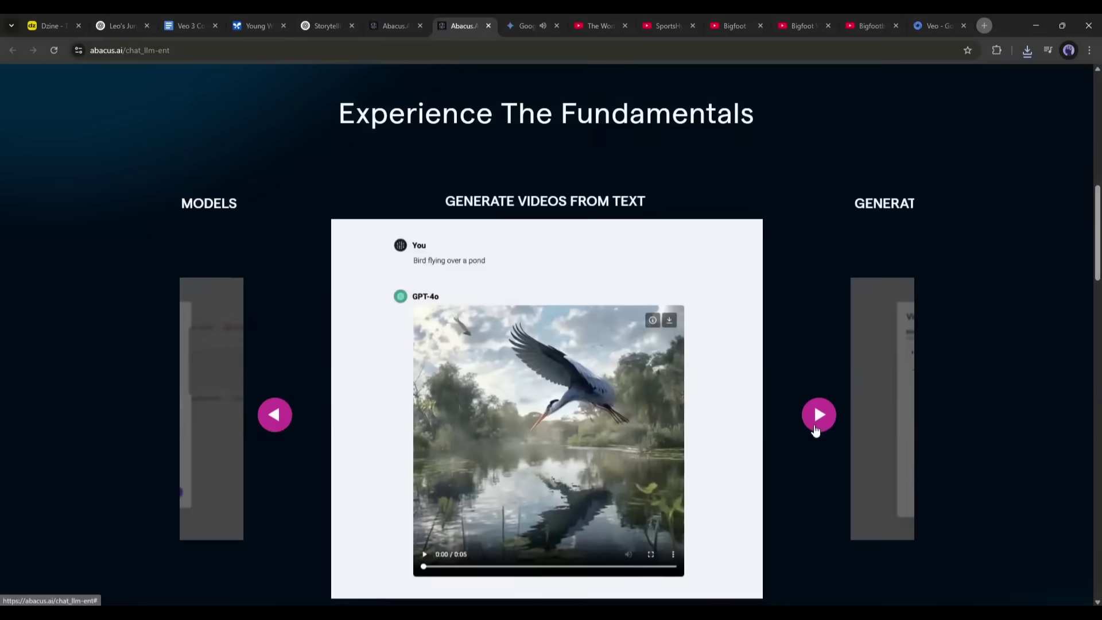
Step: Advance the ChatLLM Teams feature carousel to the Deep Research slide, then return to the $10-per-user price at the top
click(819, 415)
click(819, 415)
click(819, 415)
scroll(730, 408, up, 10)
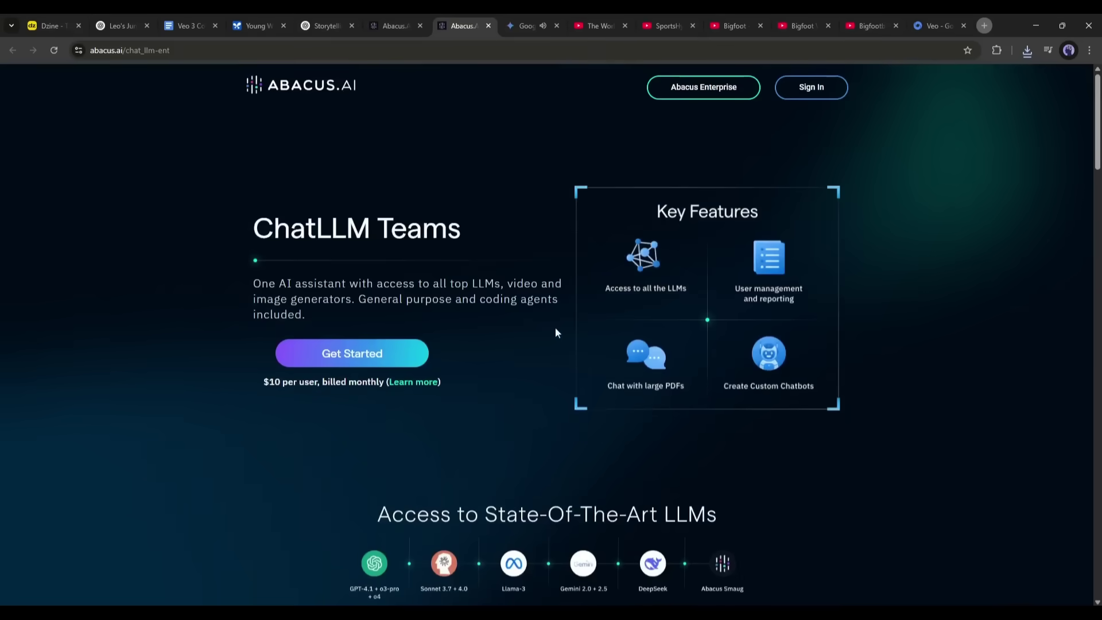